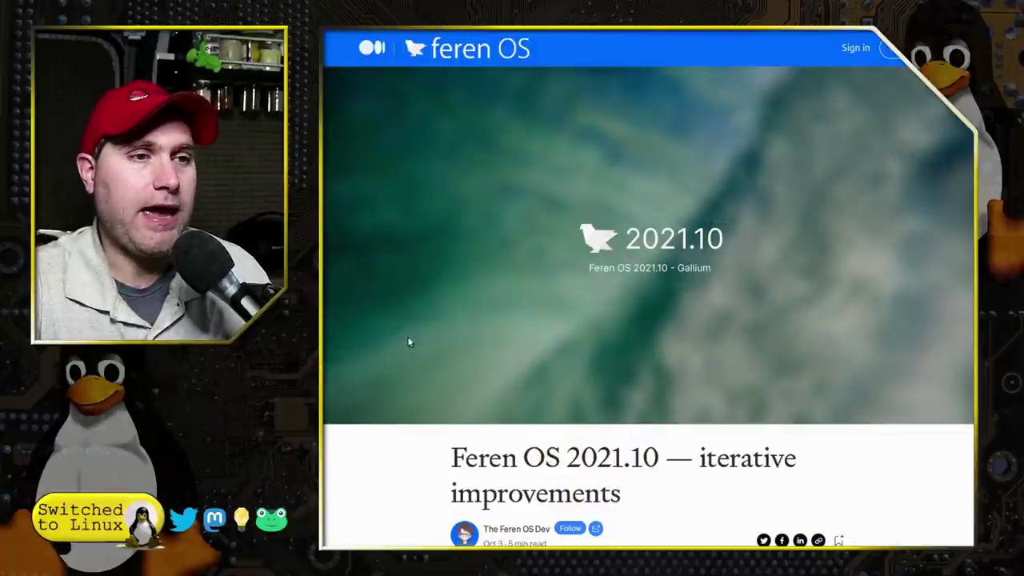
- Read the release article past the update notes and wallpaper list to the New splash screen section
scroll(676, 305, "down", 5)
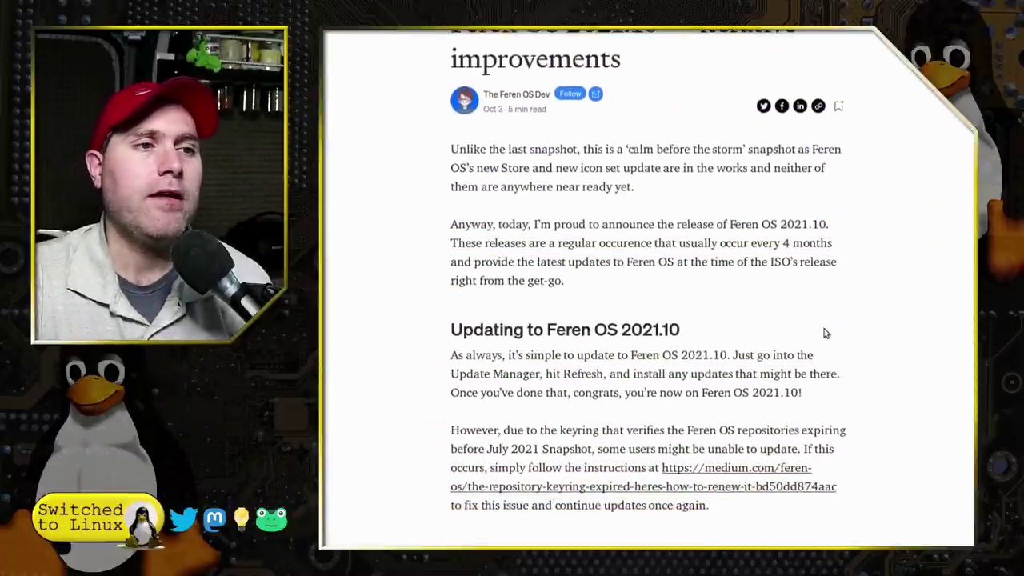
scroll(826, 334, "down", 2)
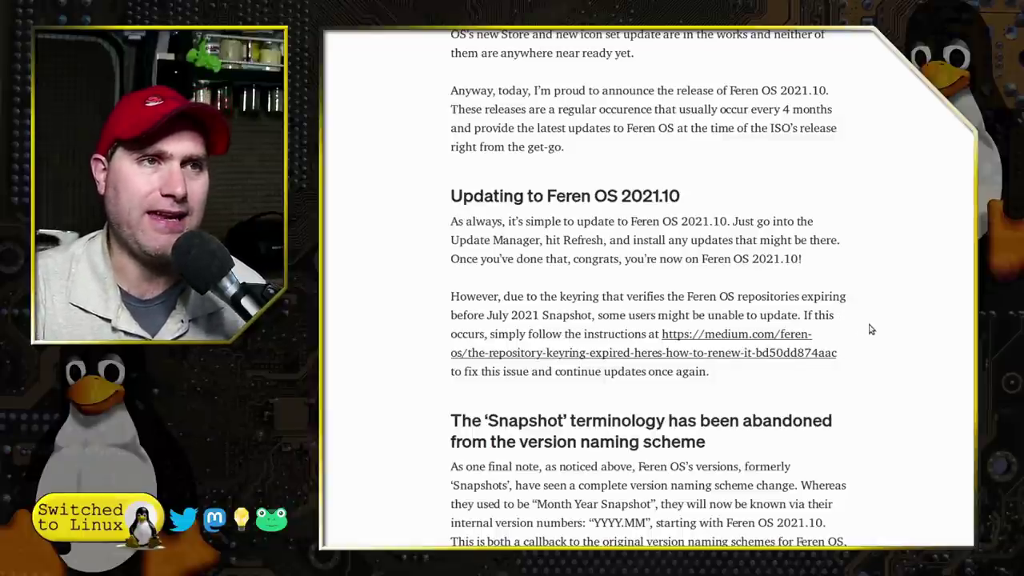
scroll(880, 336, "down", 3)
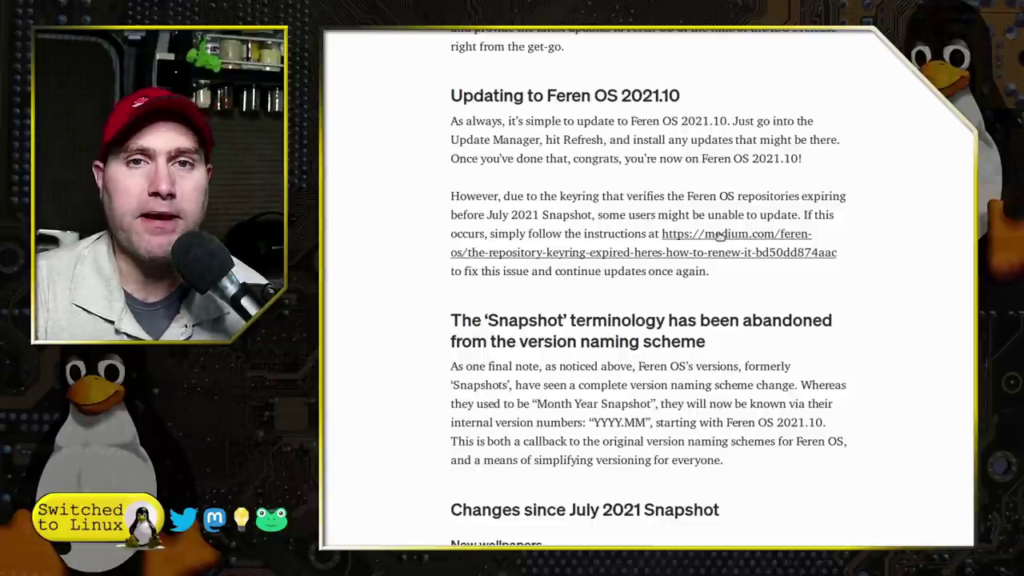
scroll(726, 238, "down", 3)
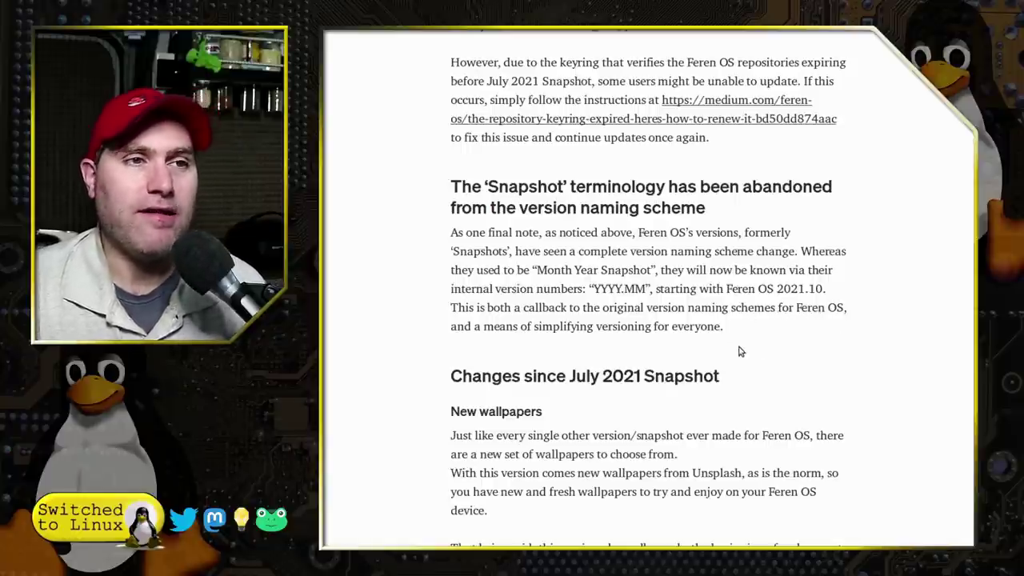
scroll(740, 352, "down", 3)
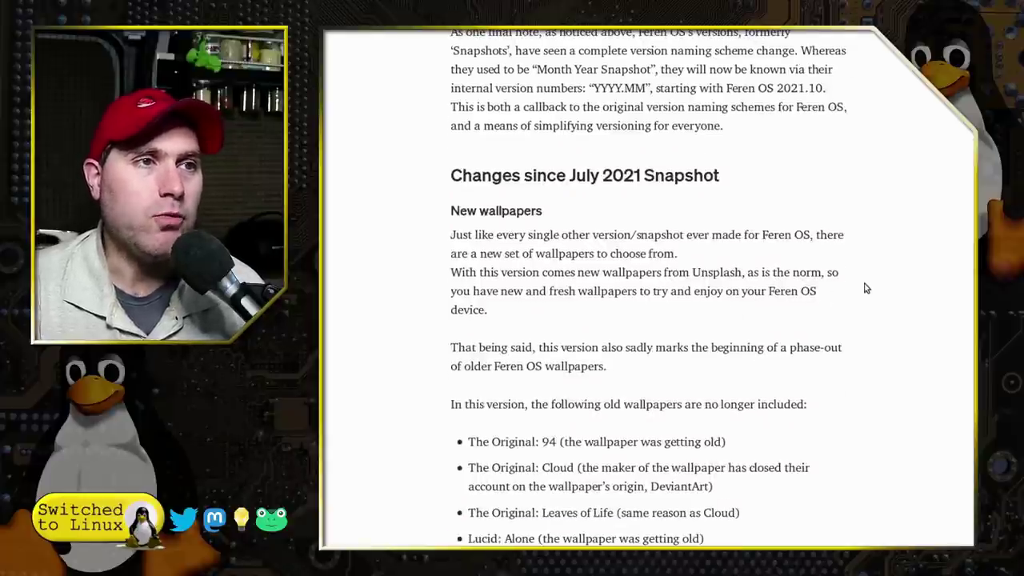
scroll(866, 288, "down", 3)
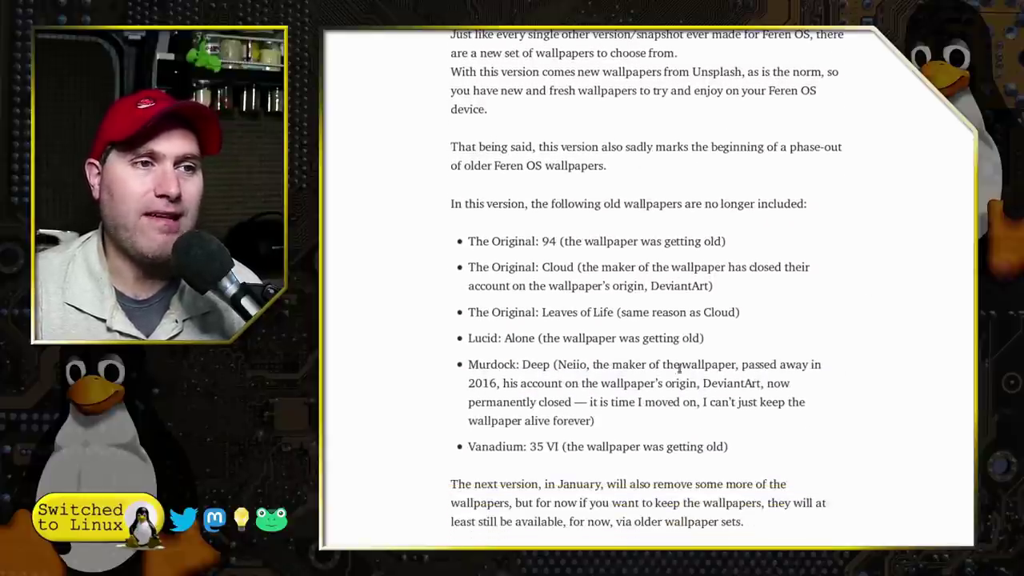
scroll(672, 450, "down", 5)
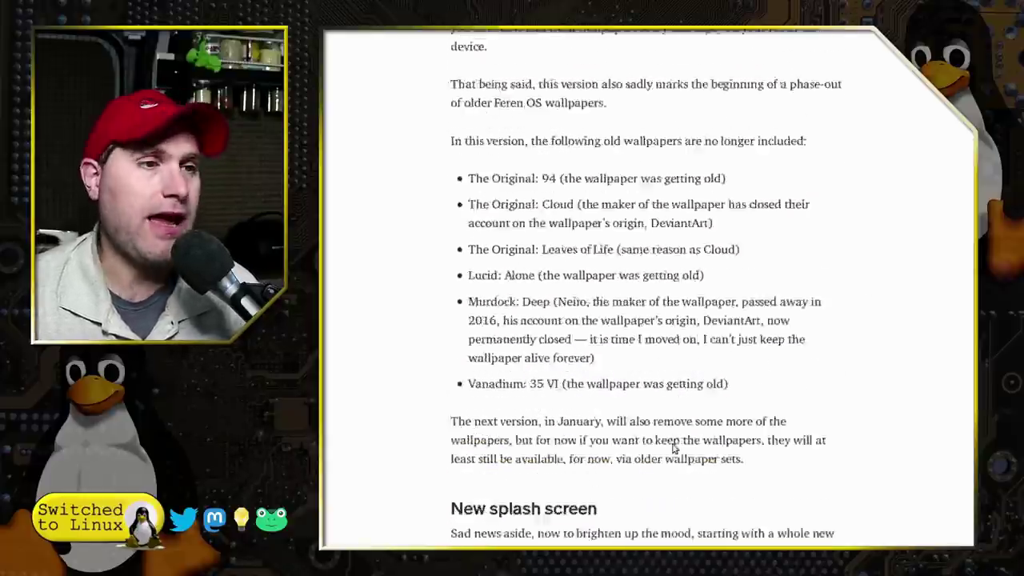
scroll(829, 455, "down", 1)
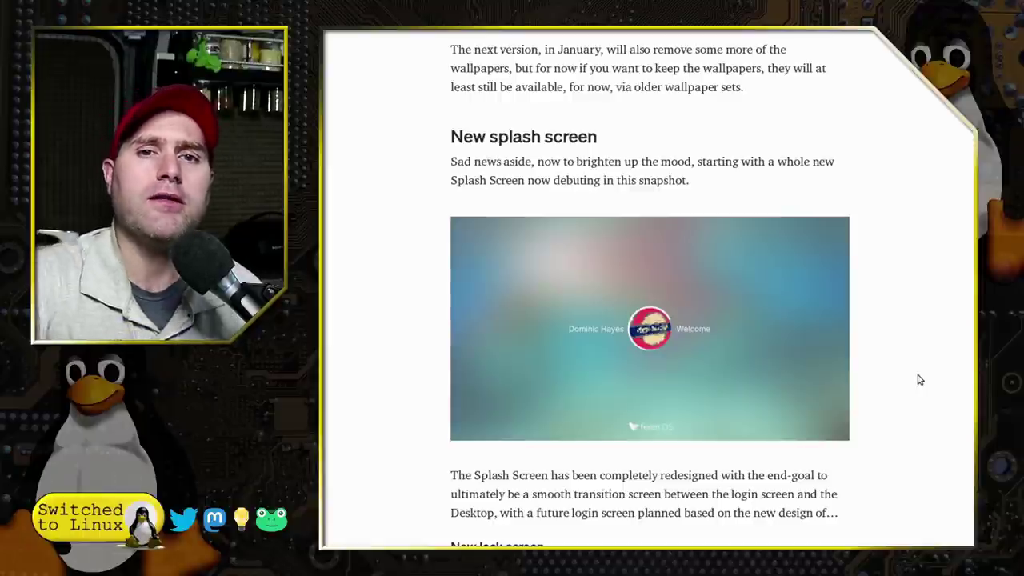
- Read past the splash and lock screen images to the Firefox in Web Browser Manager heading
scroll(924, 343, "down", 2)
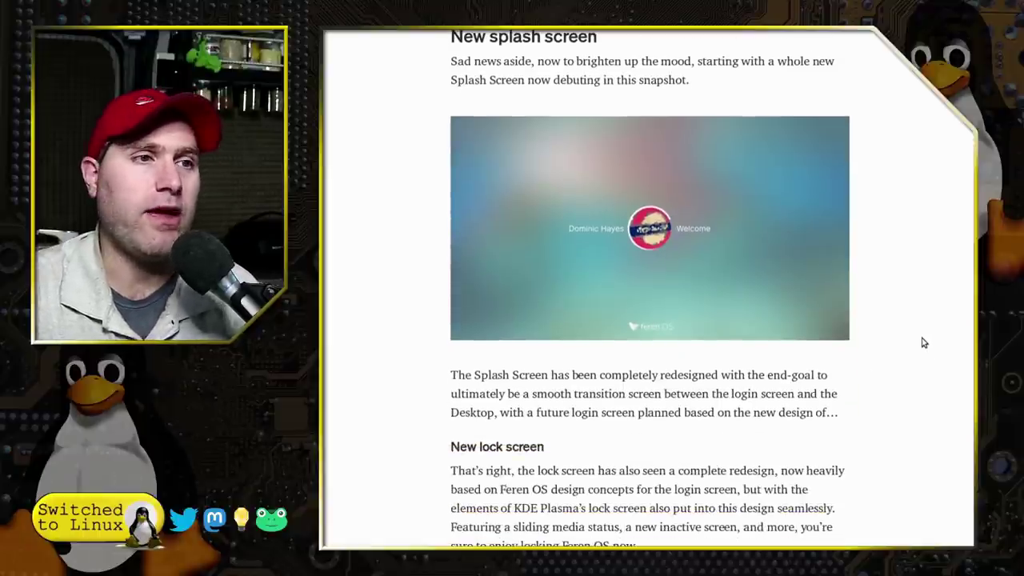
scroll(925, 343, "down", 6)
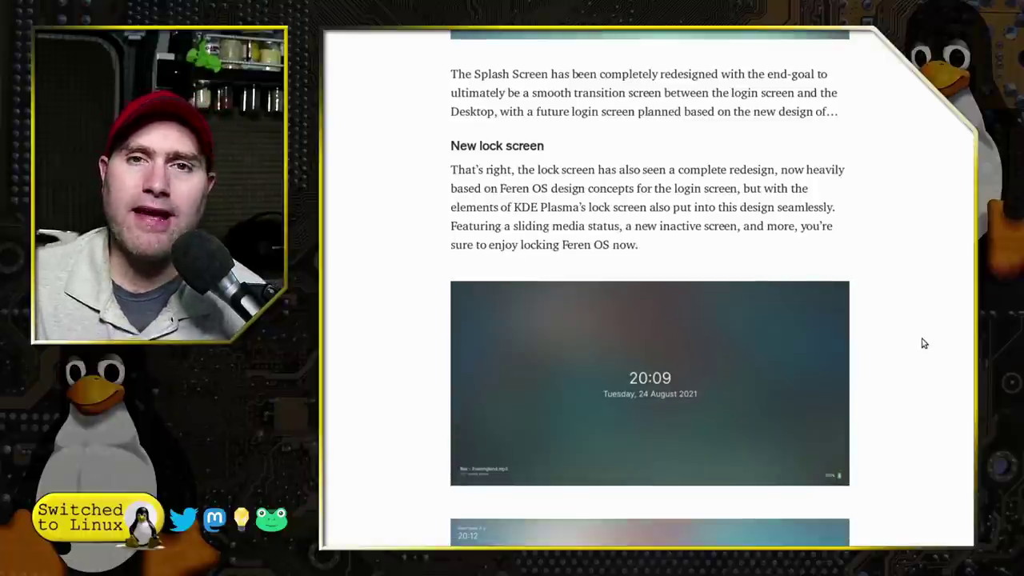
scroll(919, 405, "down", 3)
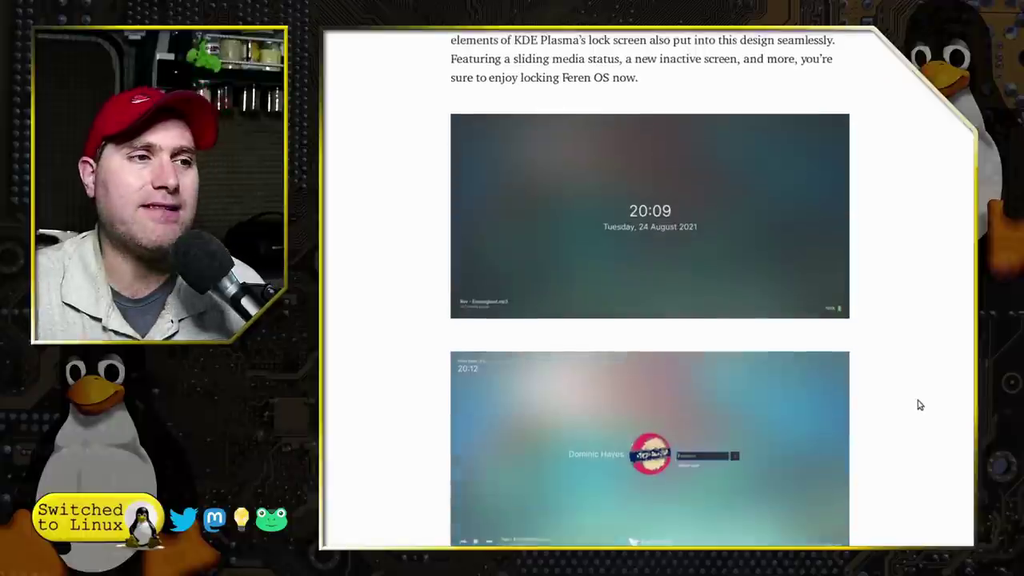
scroll(919, 405, "down", 3)
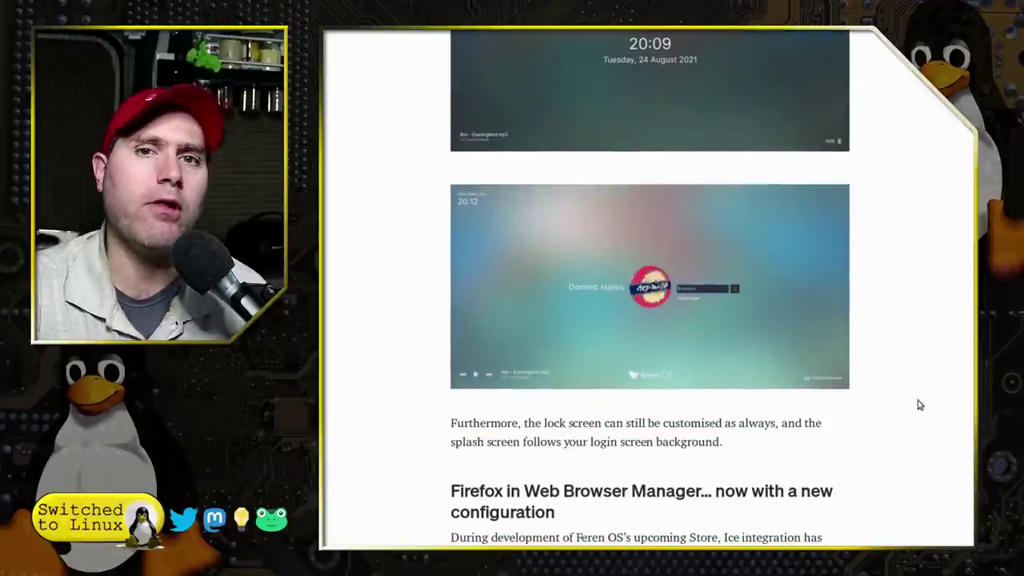
scroll(919, 404, "down", 1)
scroll(920, 405, "down", 4)
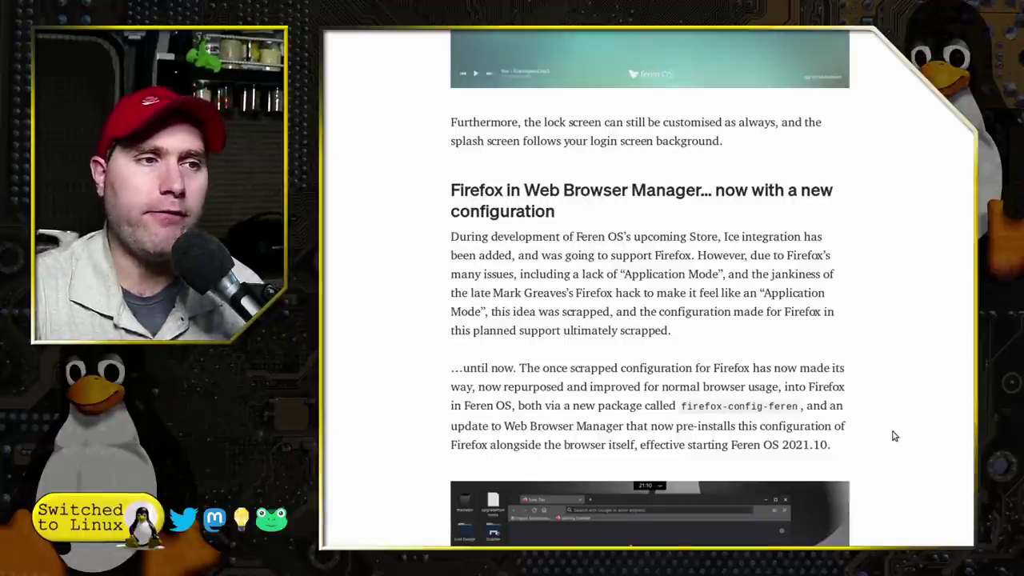
scroll(894, 436, "down", 3)
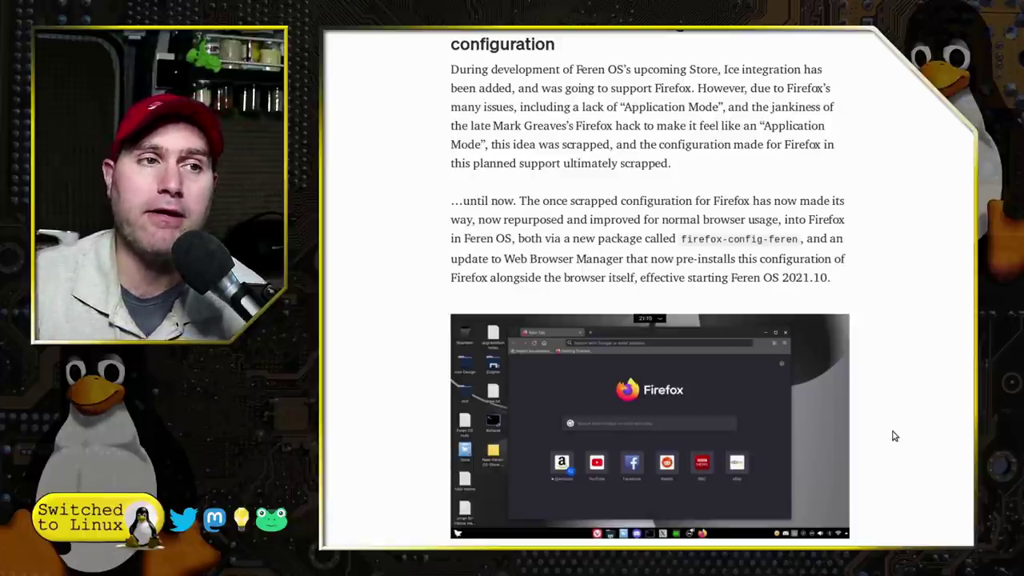
- Read the Firefox configuration list down to the Conclusion, then return to the lock screen screenshots
scroll(733, 359, "down", 5)
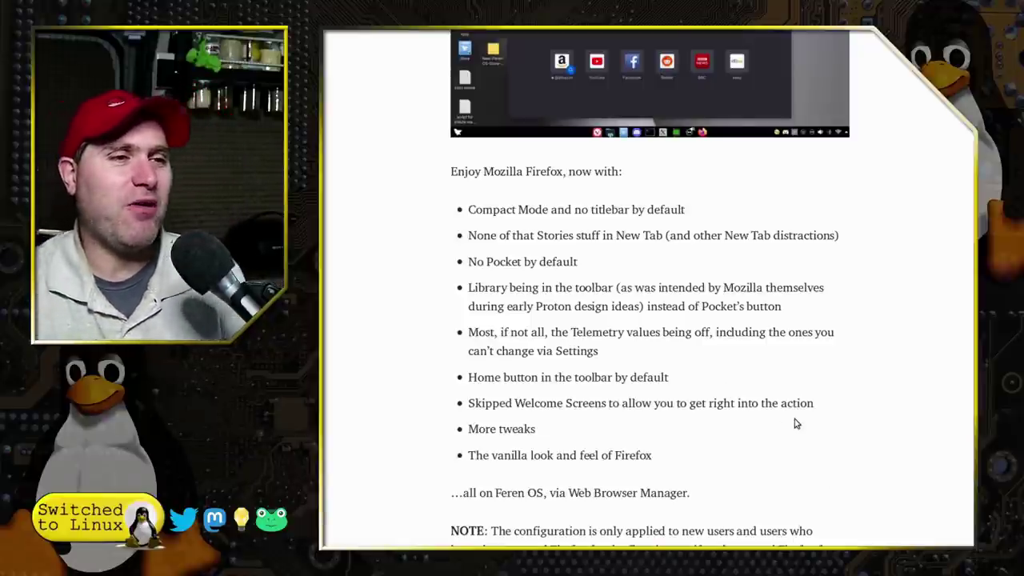
scroll(796, 423, "down", 3)
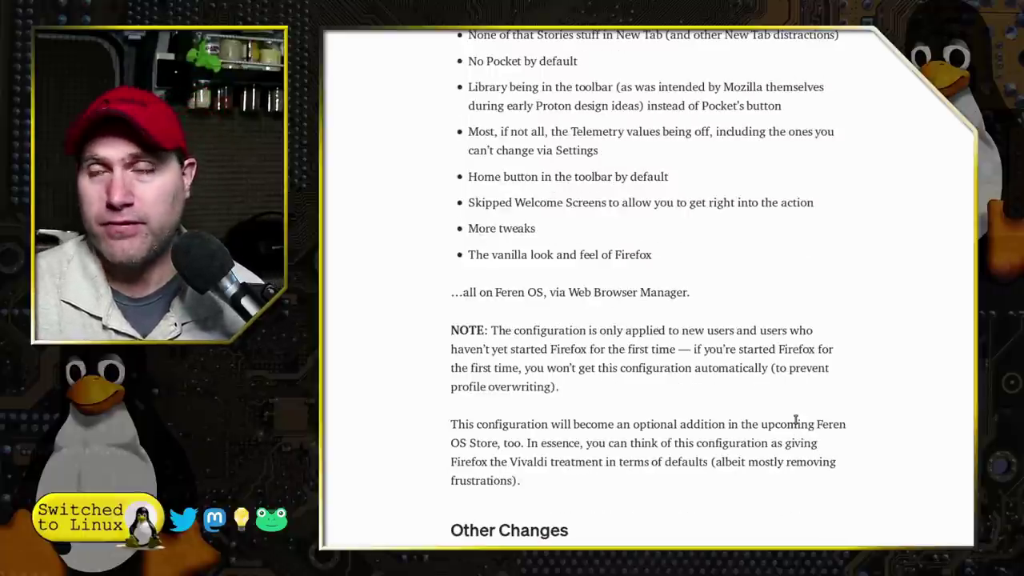
scroll(797, 420, "down", 3)
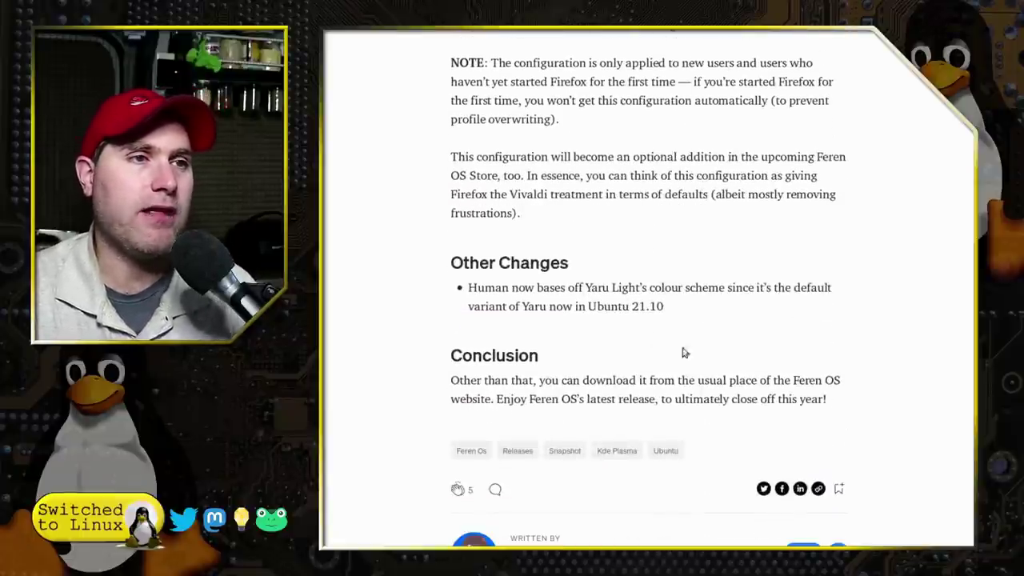
scroll(868, 368, "up", 20)
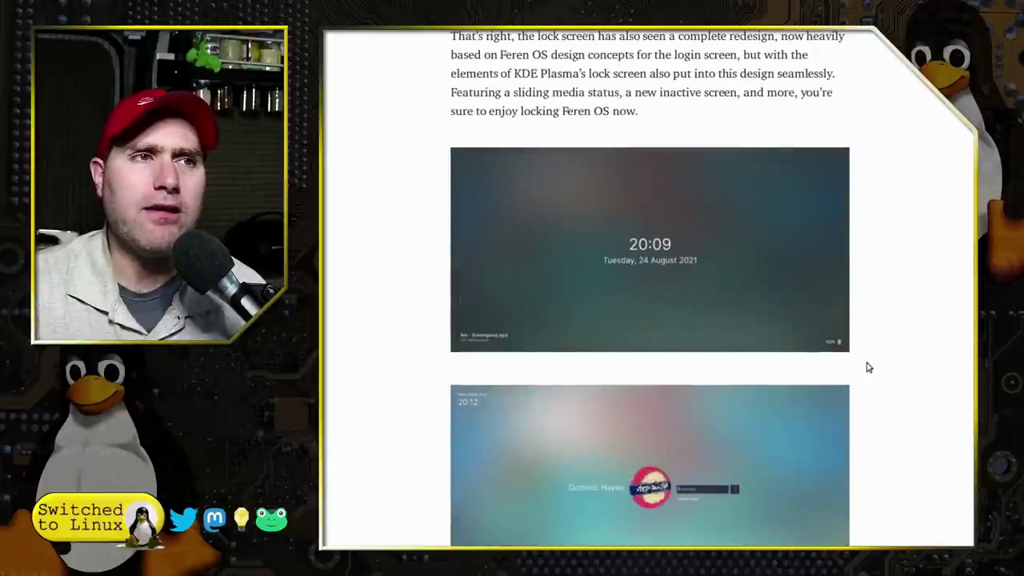
scroll(868, 368, "up", 5)
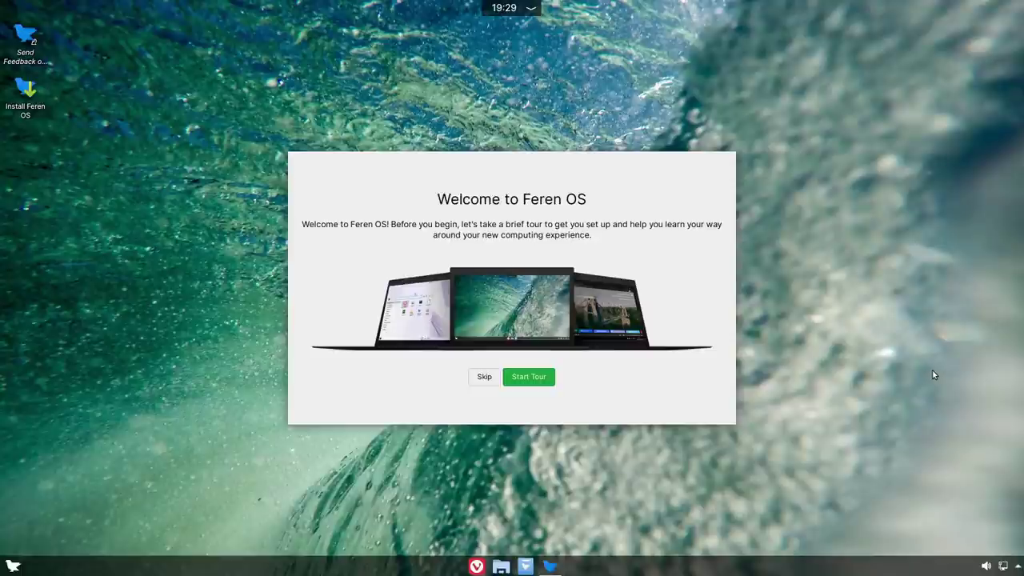
- Start the tour, skip the VM, file transfer, install and codecs pages, and pick Tablet Mode
left_click(529, 377)
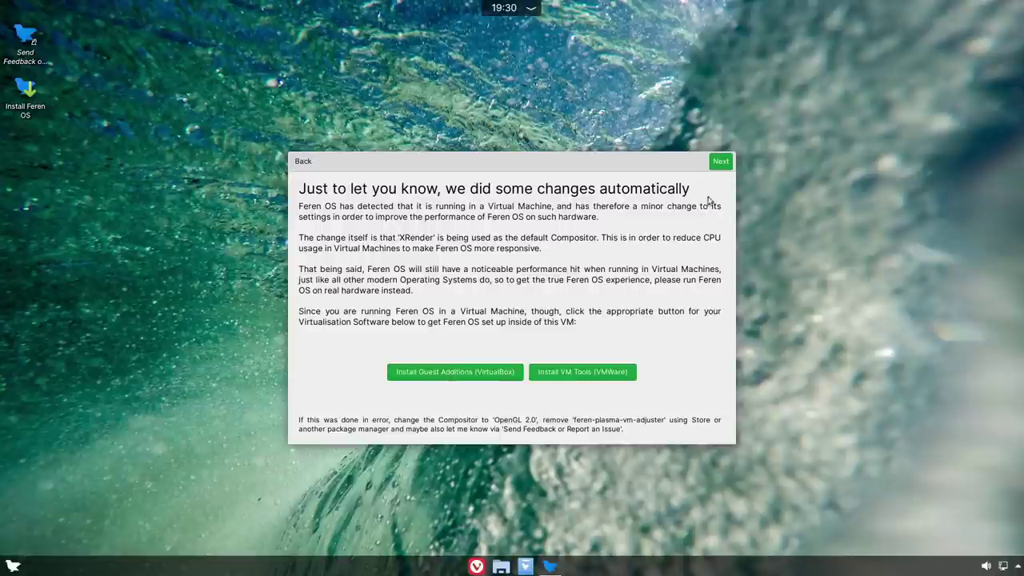
left_click(723, 164)
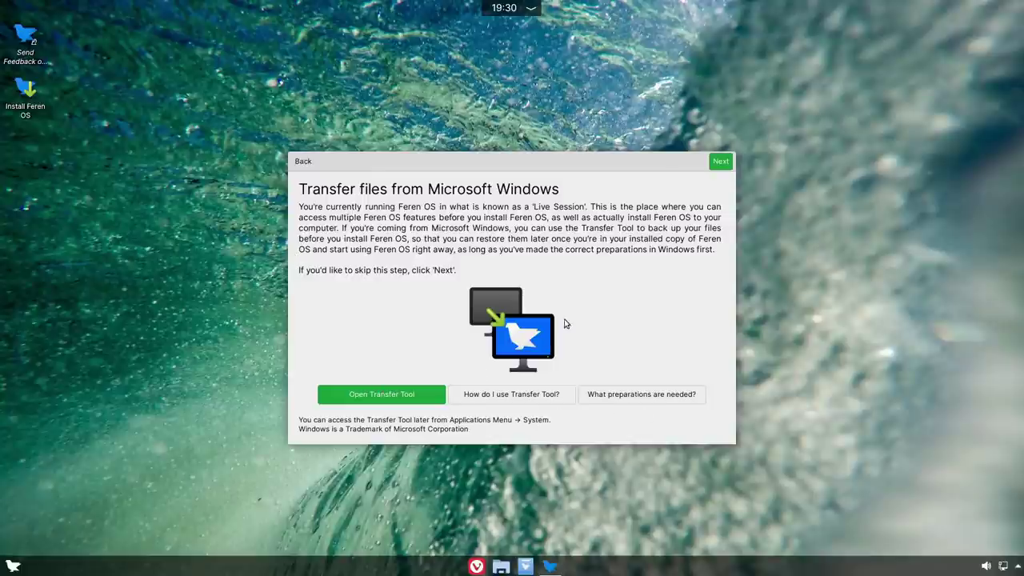
left_click(721, 163)
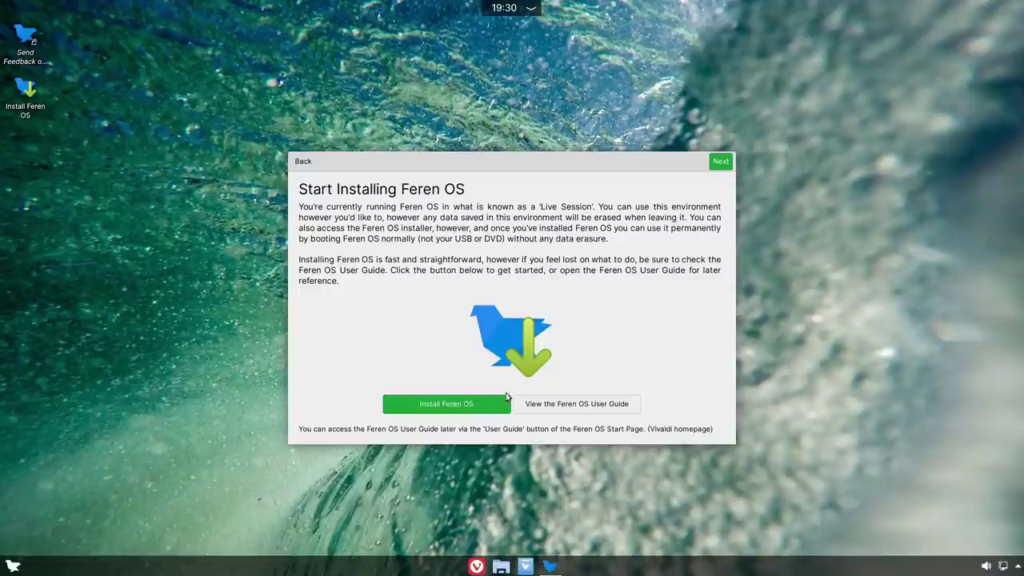
left_click(723, 166)
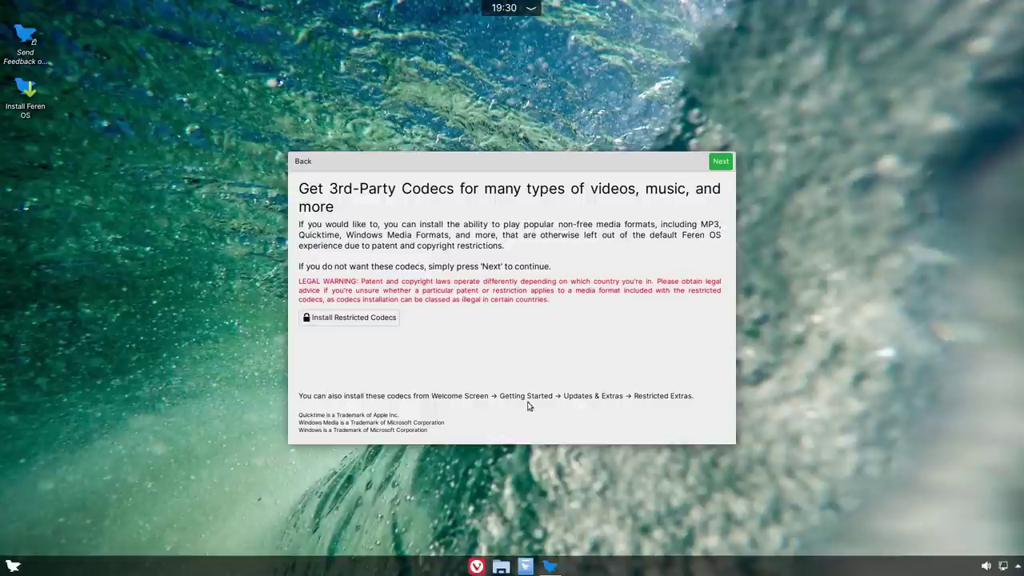
left_click(719, 161)
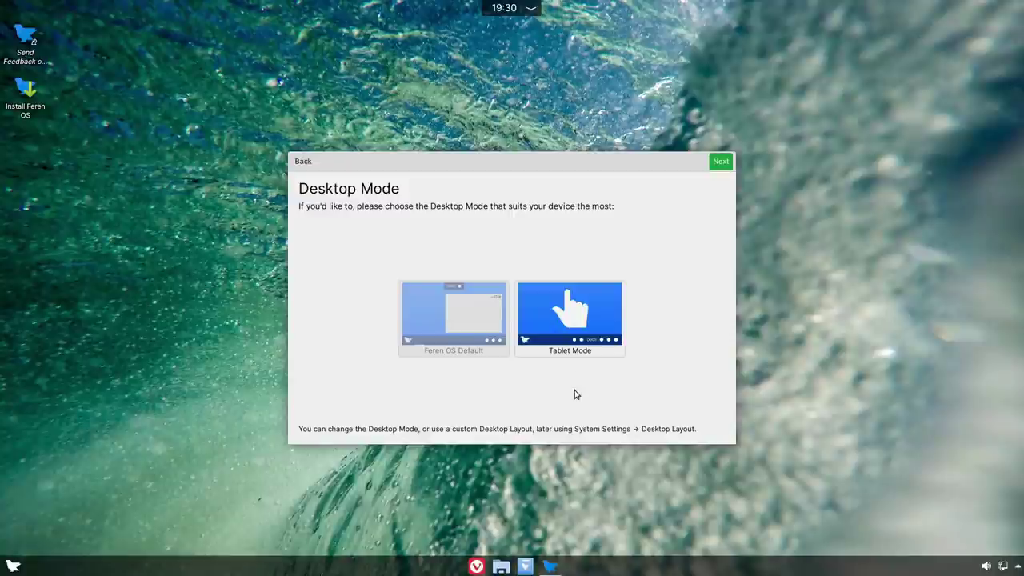
left_click(596, 316)
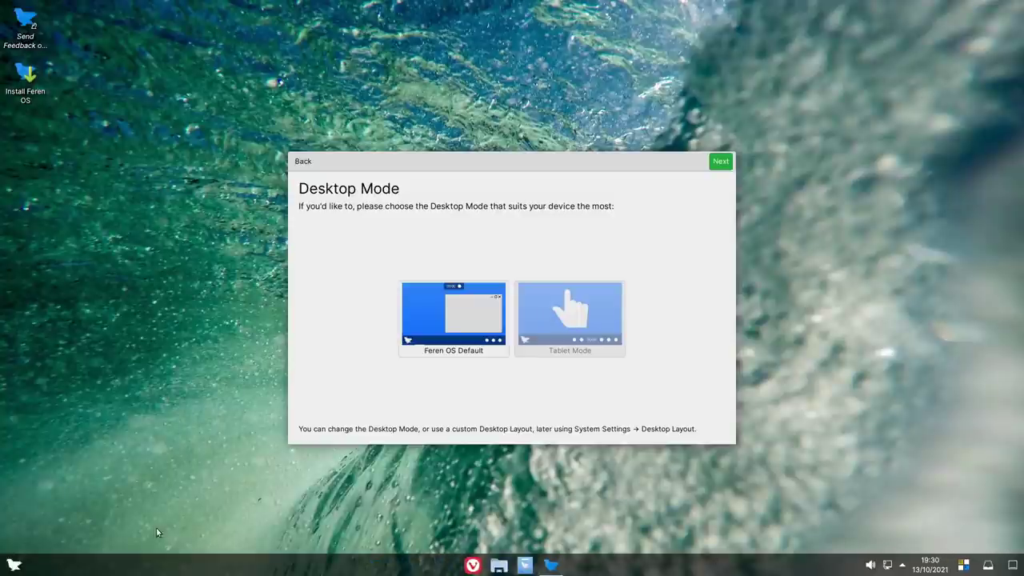
left_click(471, 312)
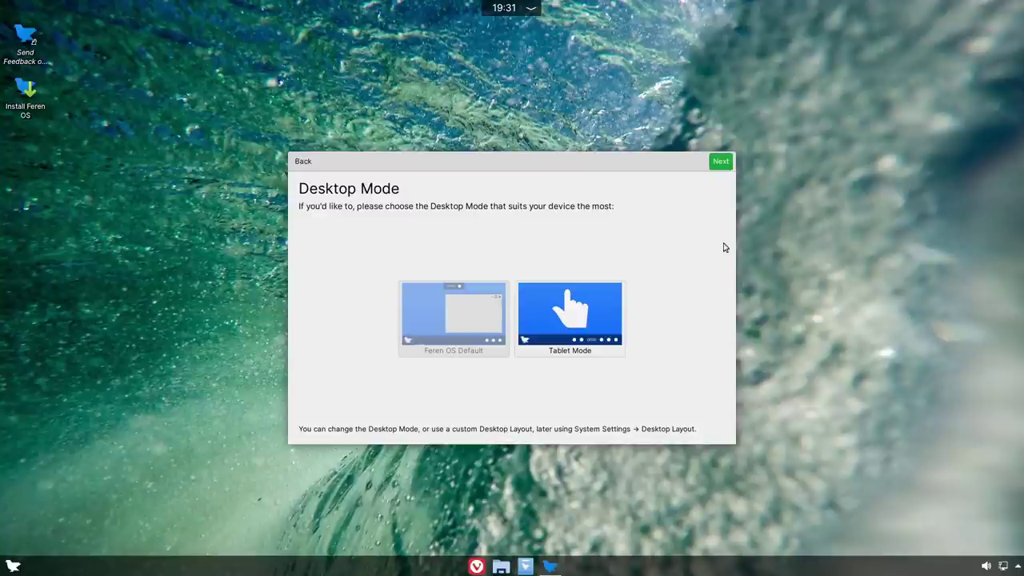
left_click(725, 162)
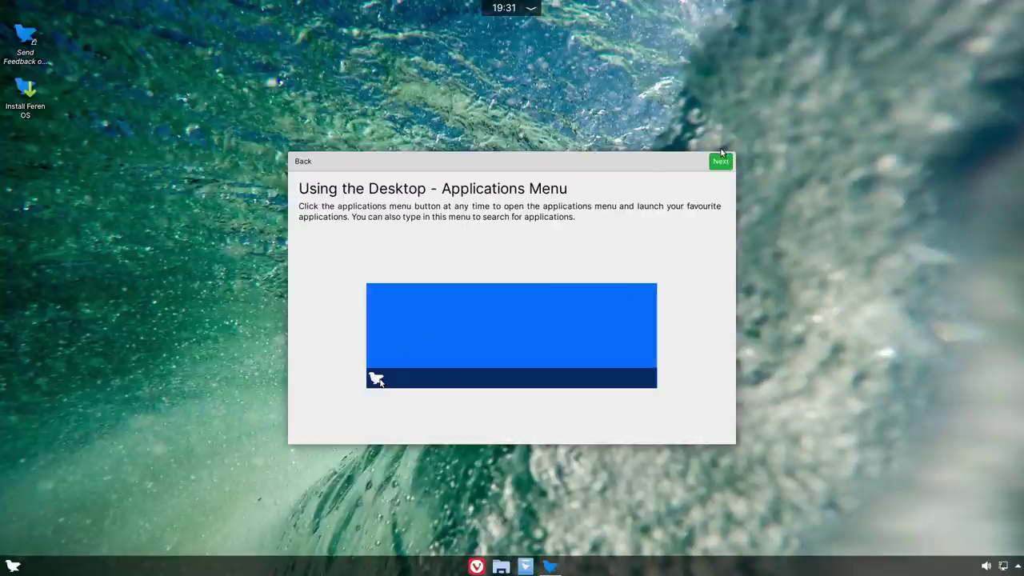
- Page through the tour's window management, system tray, search, Store, theme and accent colour pages
left_click(722, 162)
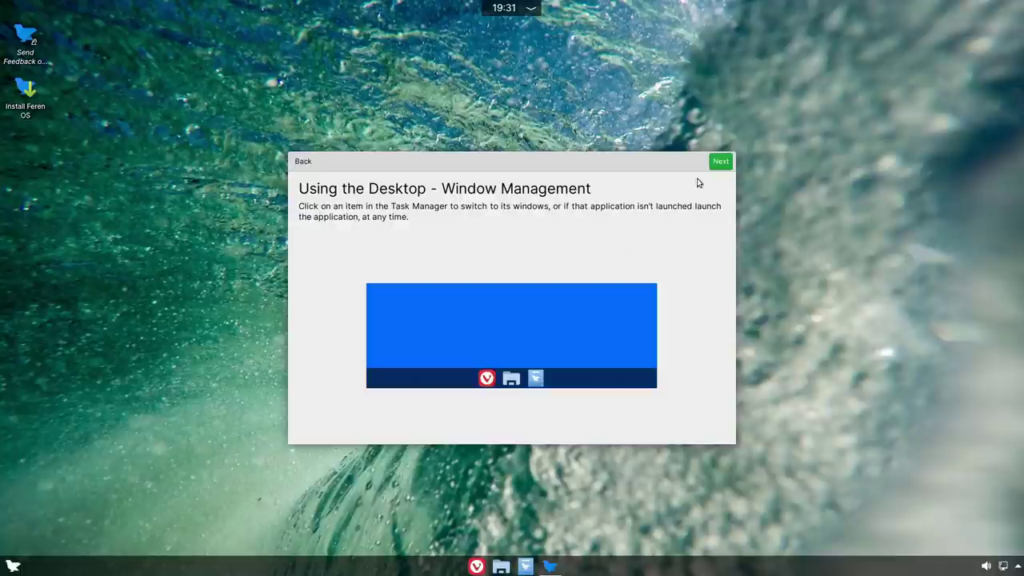
left_click(723, 162)
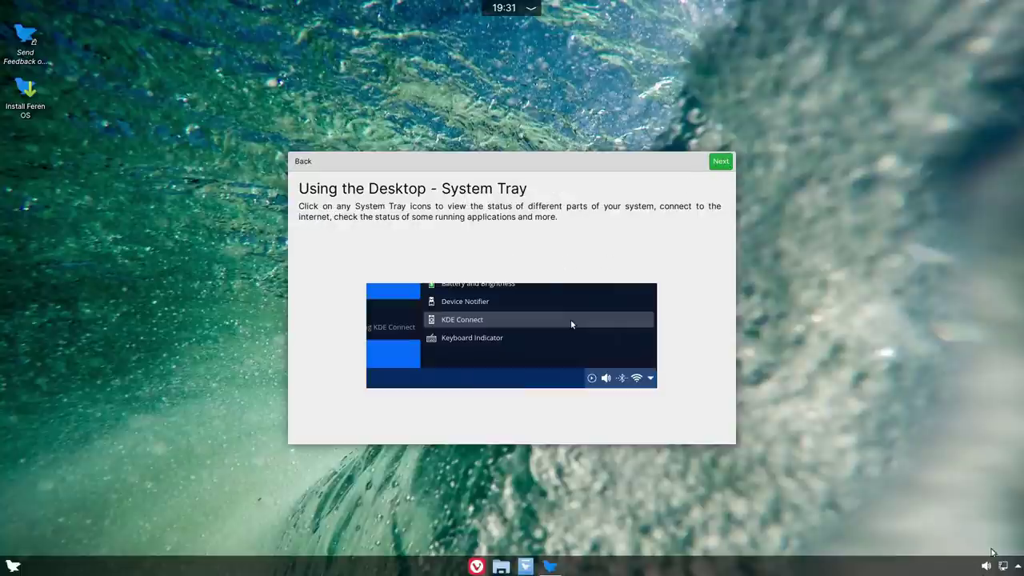
left_click(720, 163)
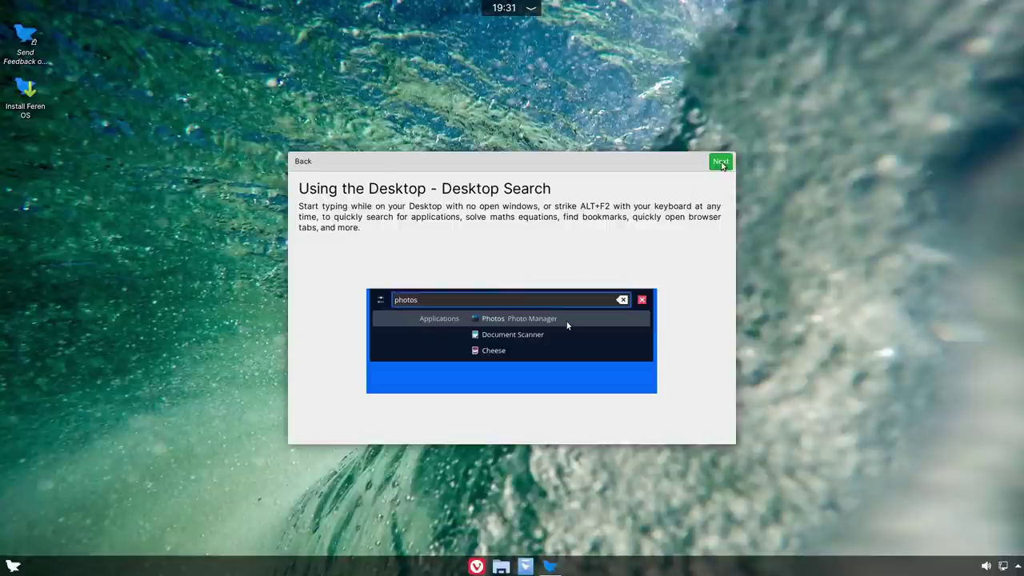
left_click(722, 164)
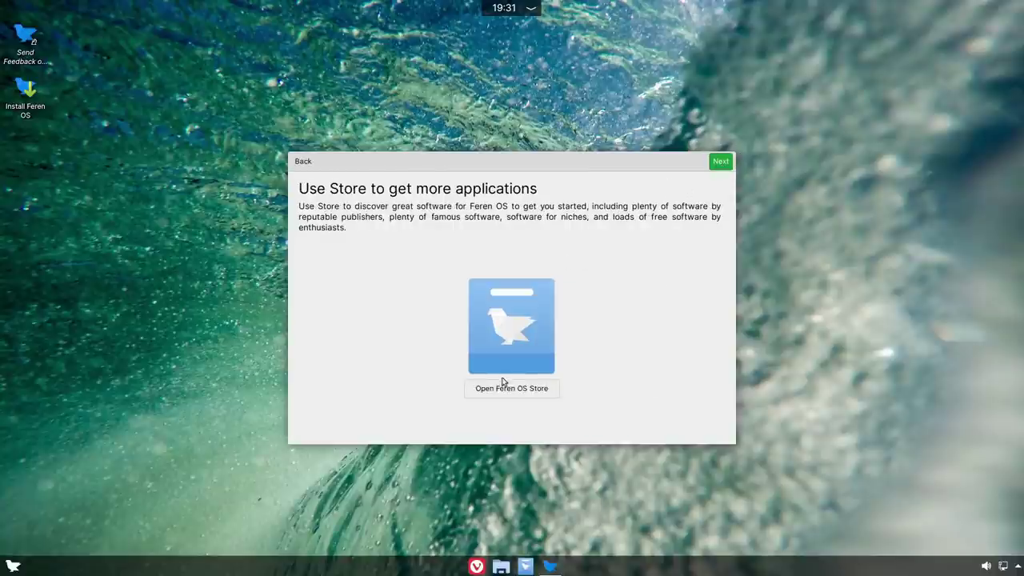
left_click(719, 164)
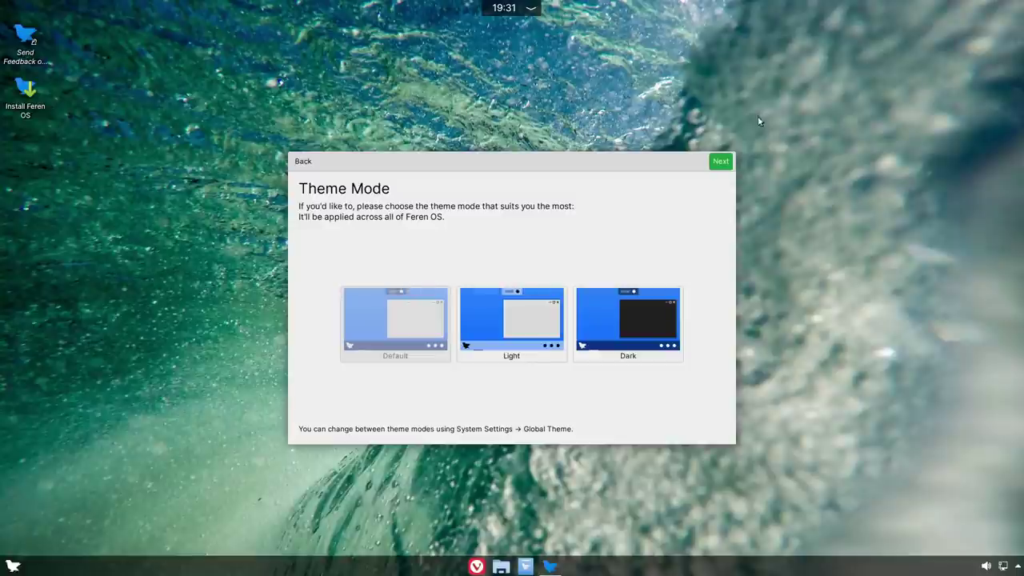
left_click(722, 164)
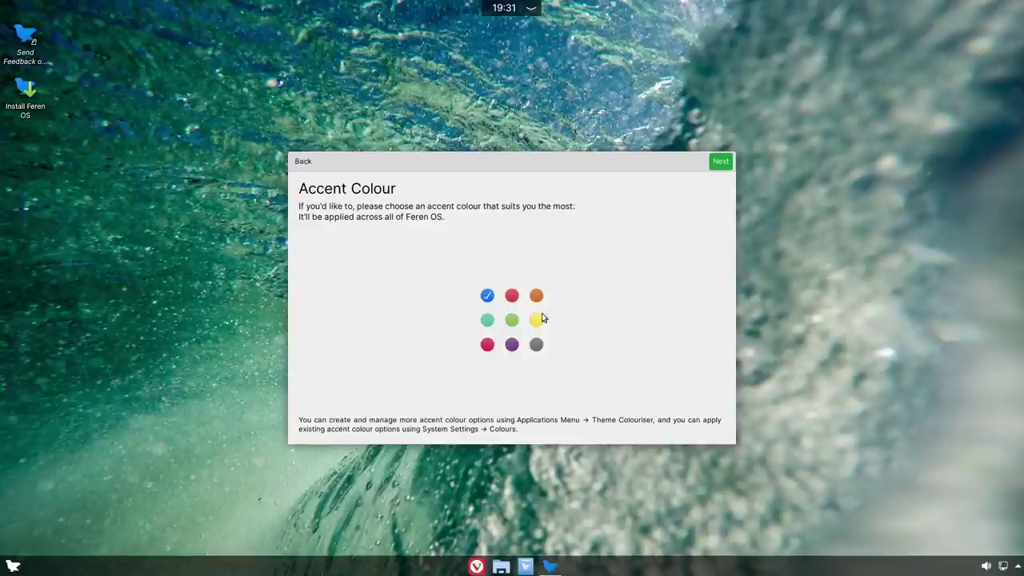
- Finish the Android pairing and night colour pages, close the tour, and launch Install Feren OS
left_click(721, 162)
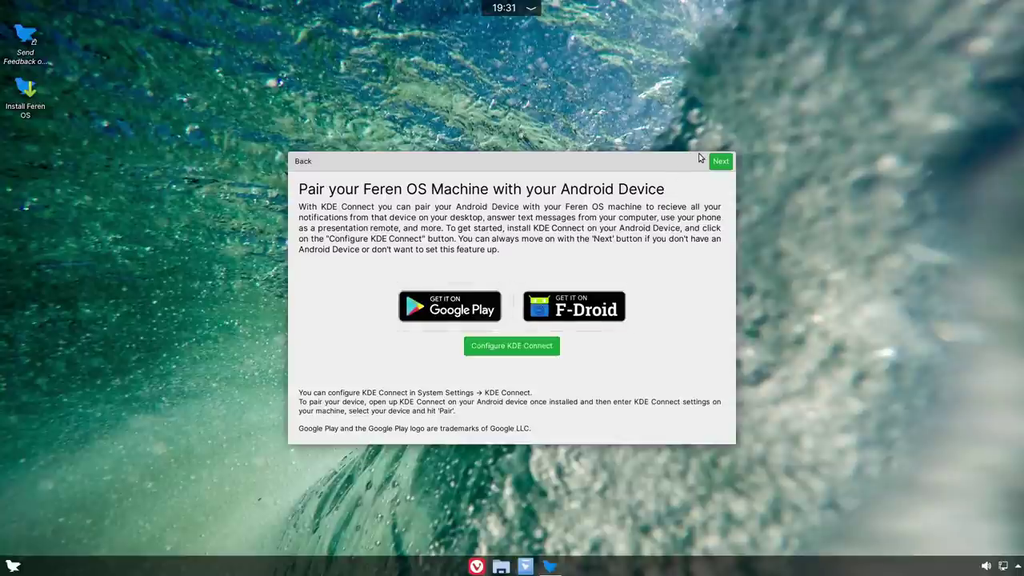
left_click(721, 163)
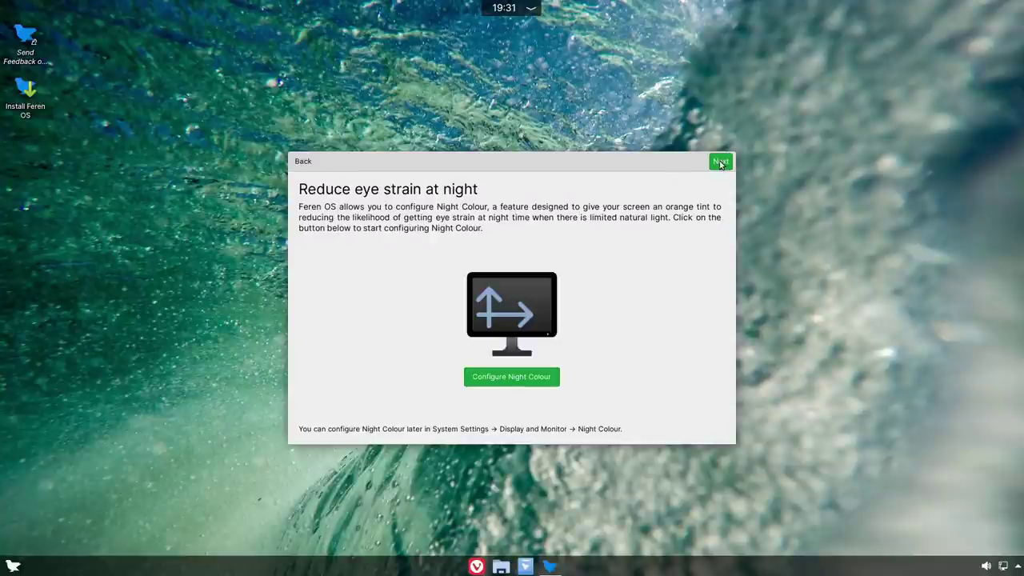
left_click(720, 164)
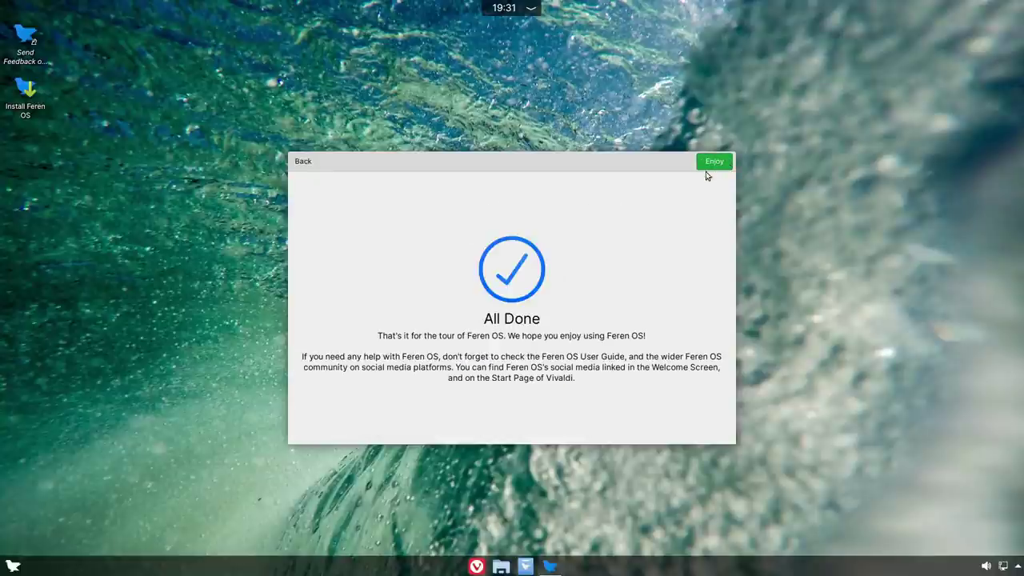
left_click(712, 164)
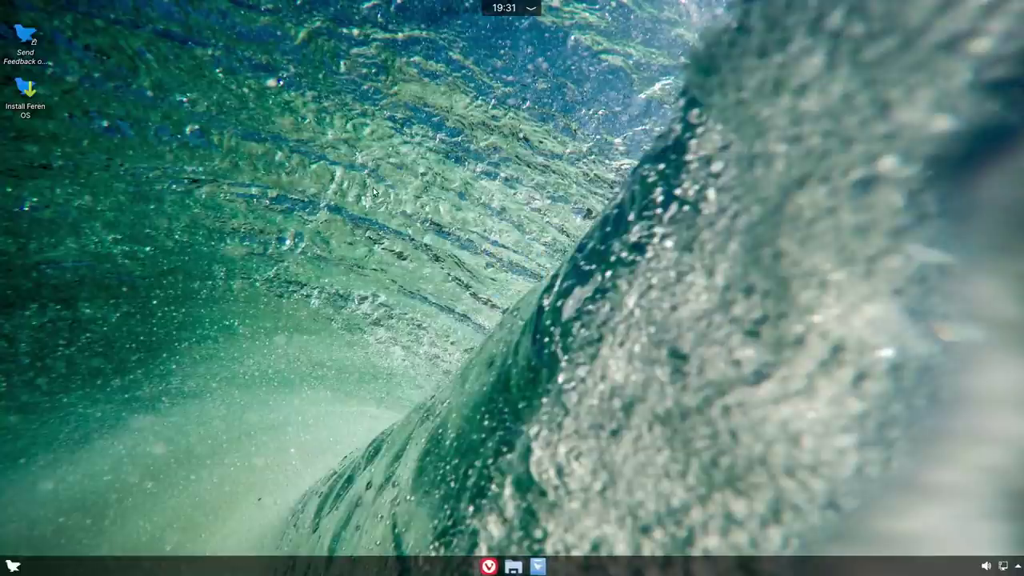
left_click(25, 94)
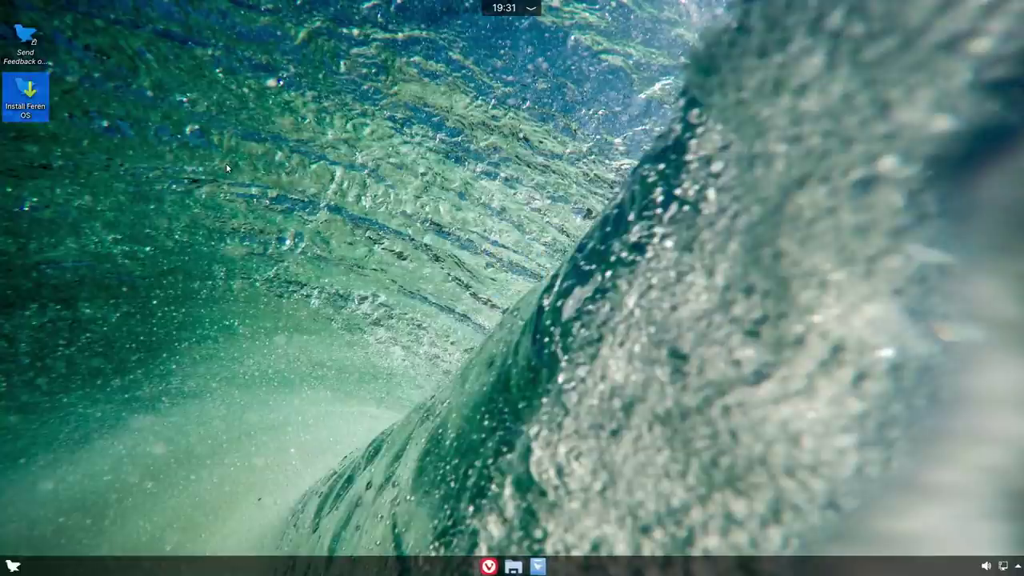
double_click(32, 98)
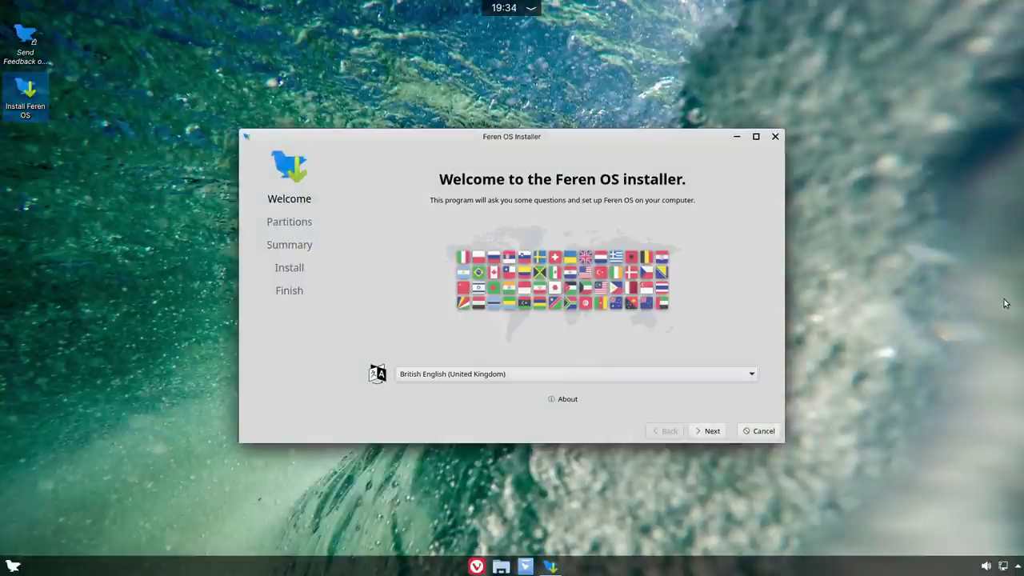
- Install Feren OS in American English, erasing the whole disk, and confirm Install now
left_click(653, 376)
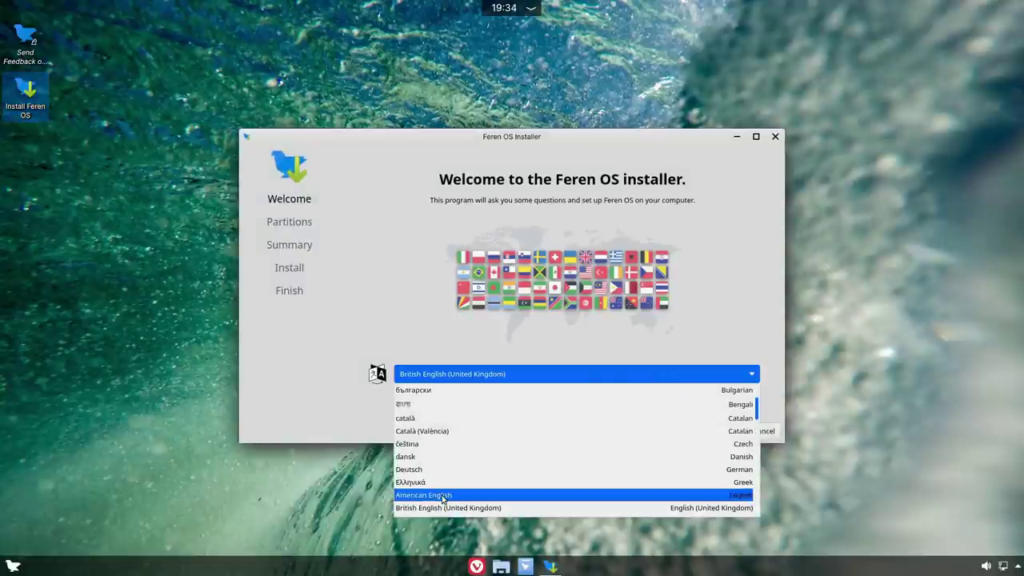
left_click(442, 495)
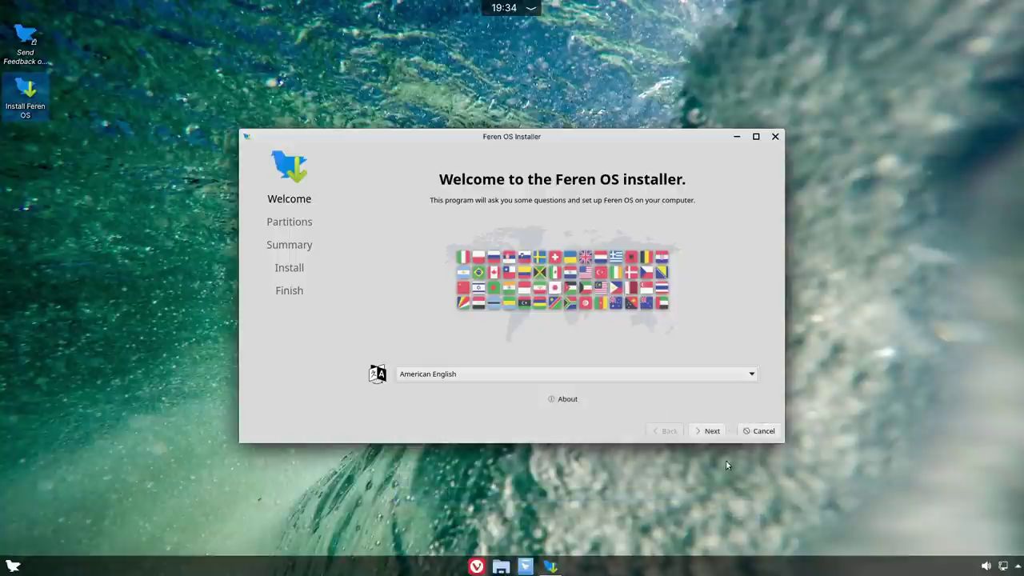
left_click(712, 431)
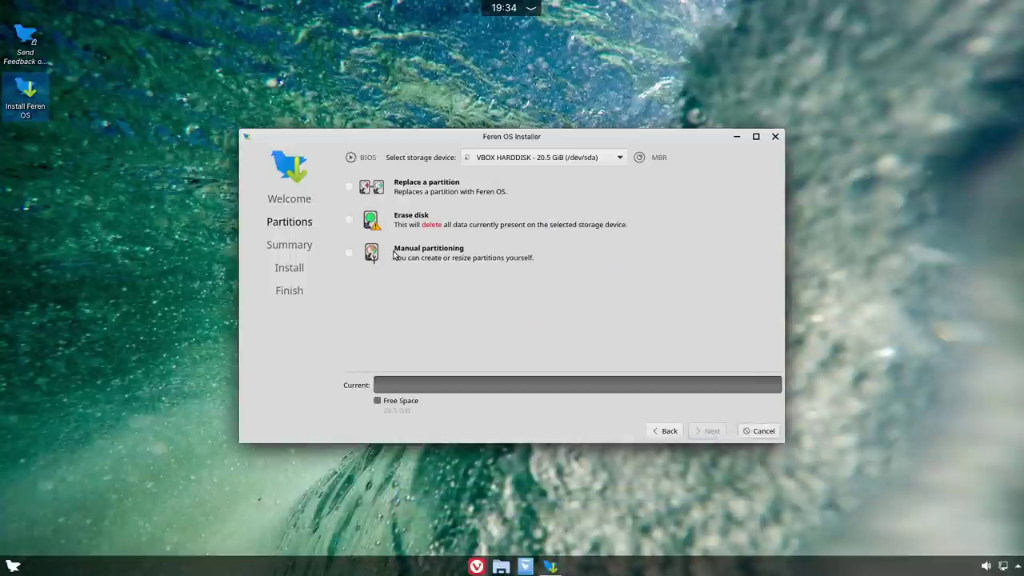
left_click(350, 222)
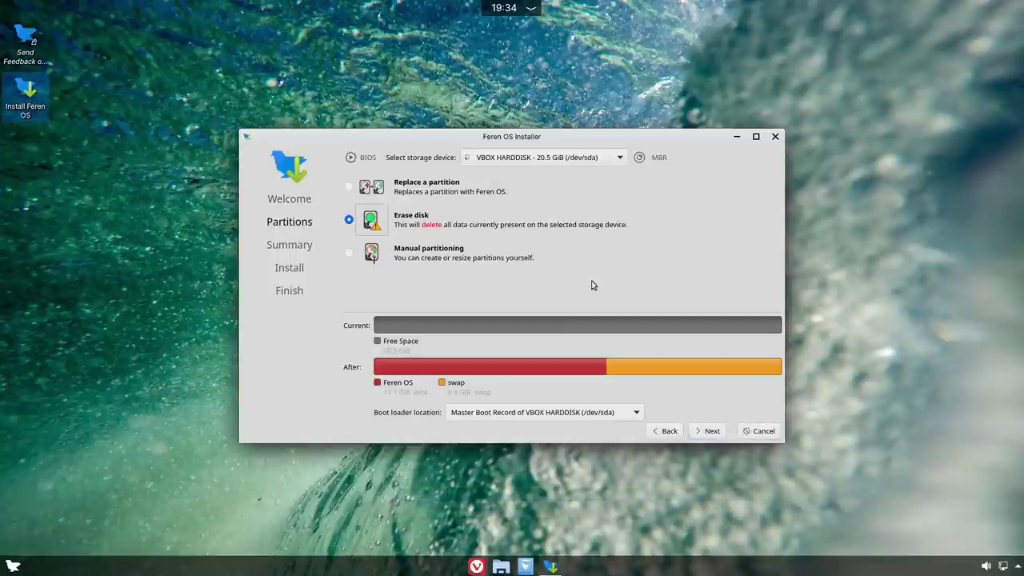
left_click(710, 431)
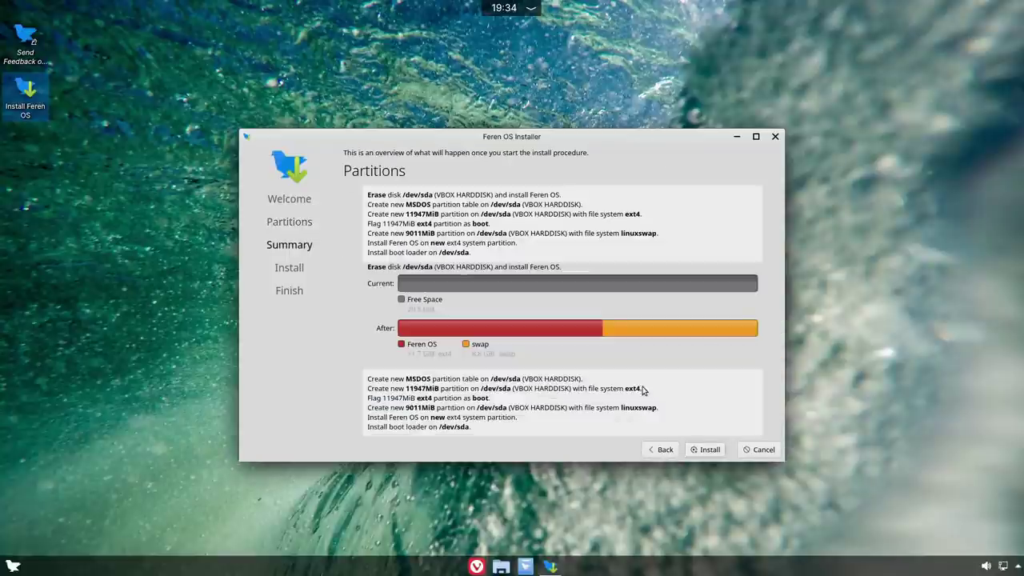
left_click(710, 450)
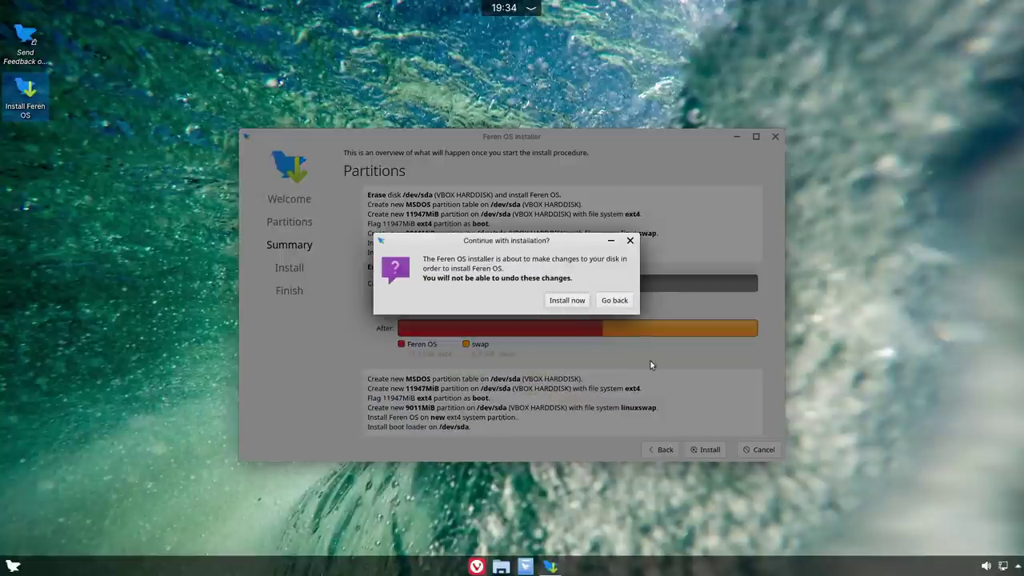
left_click(563, 299)
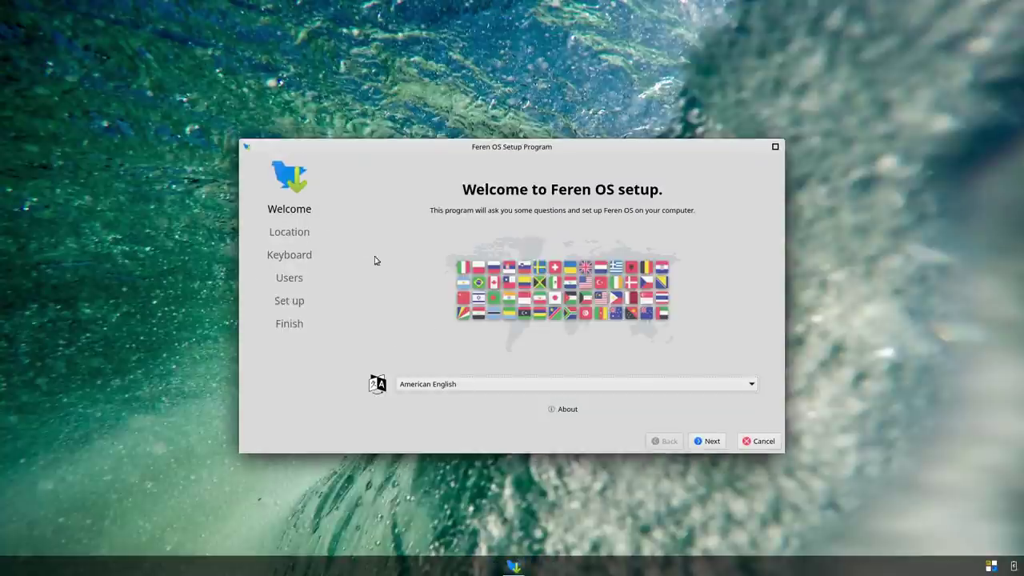
- Accept the Welcome page, the New York location and the default keyboard layout
left_click(712, 440)
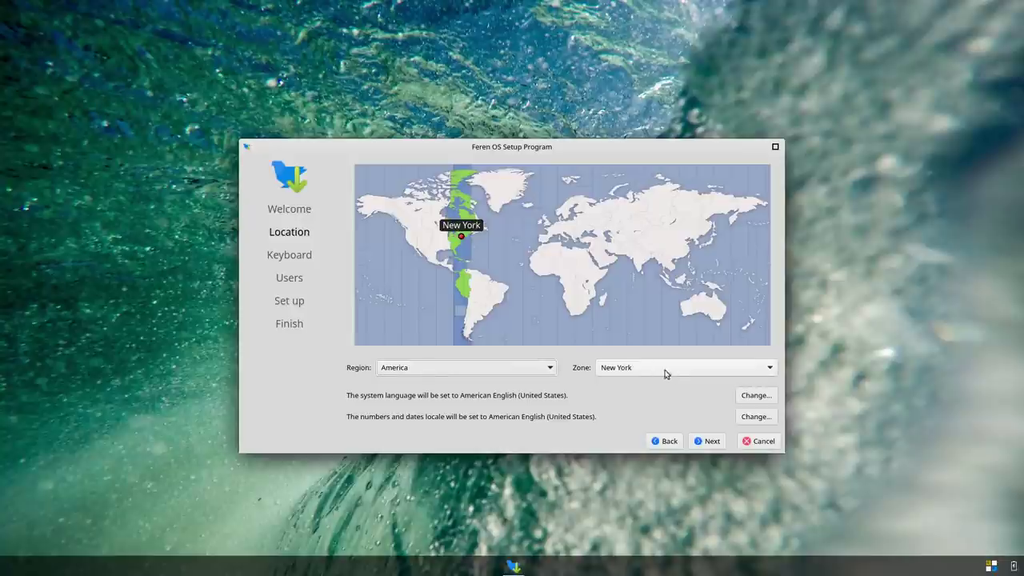
left_click(711, 442)
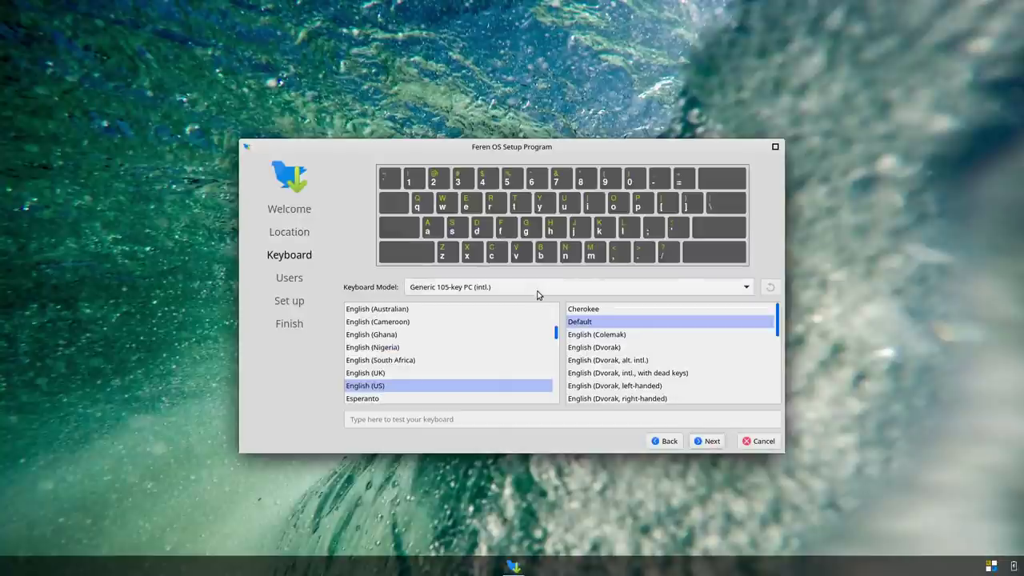
left_click(707, 442)
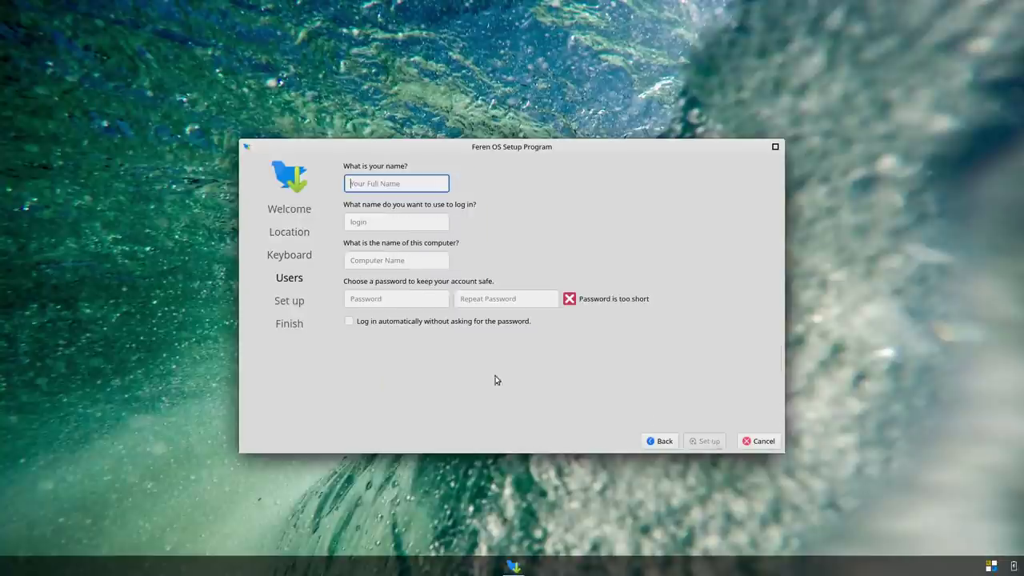
- Enter the user name 'feren' and a password twice, then start the system setup
type("feren")
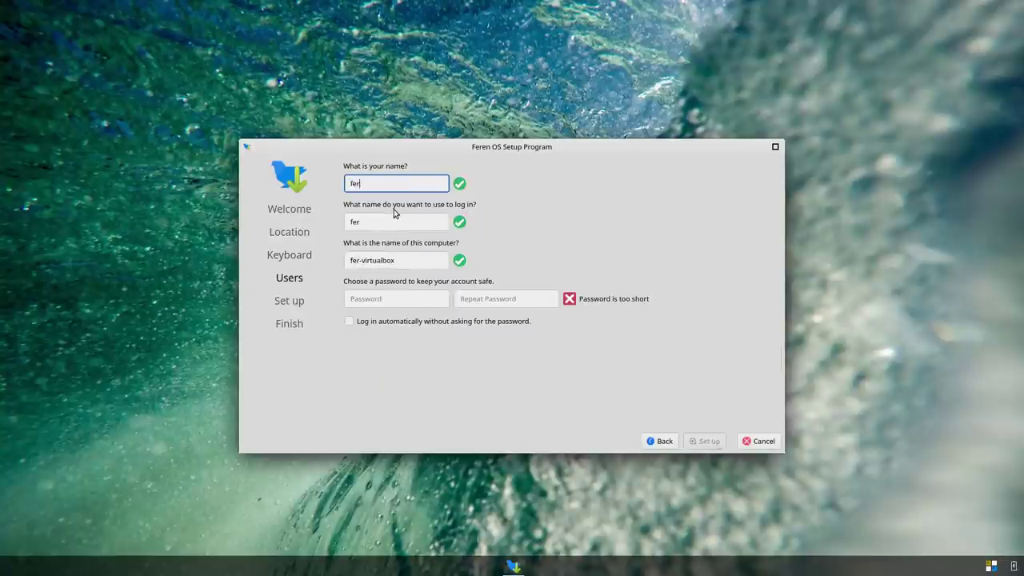
key("Tab")
key("Tab")
key("Tab")
type("123")
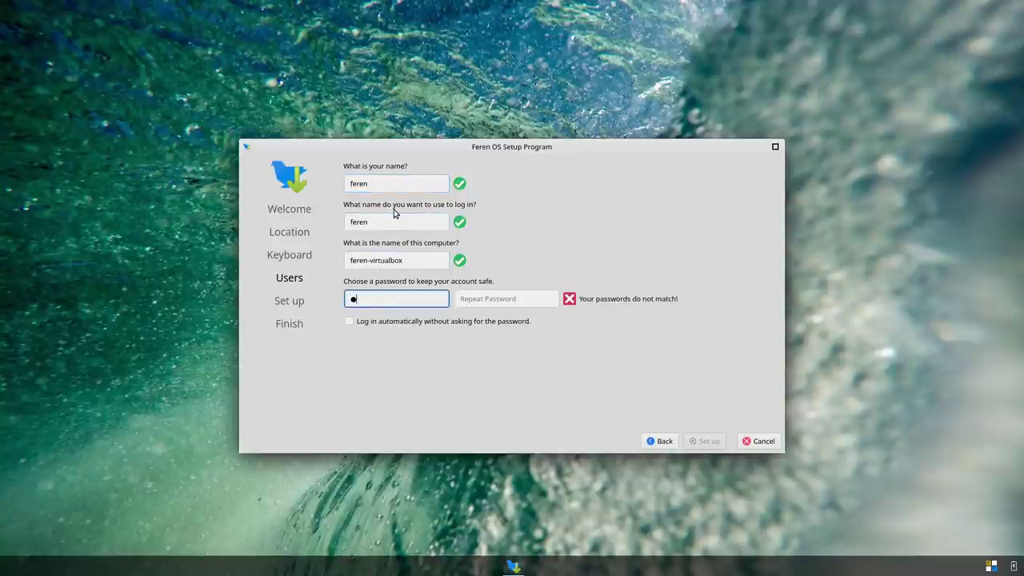
key("Tab")
type("123")
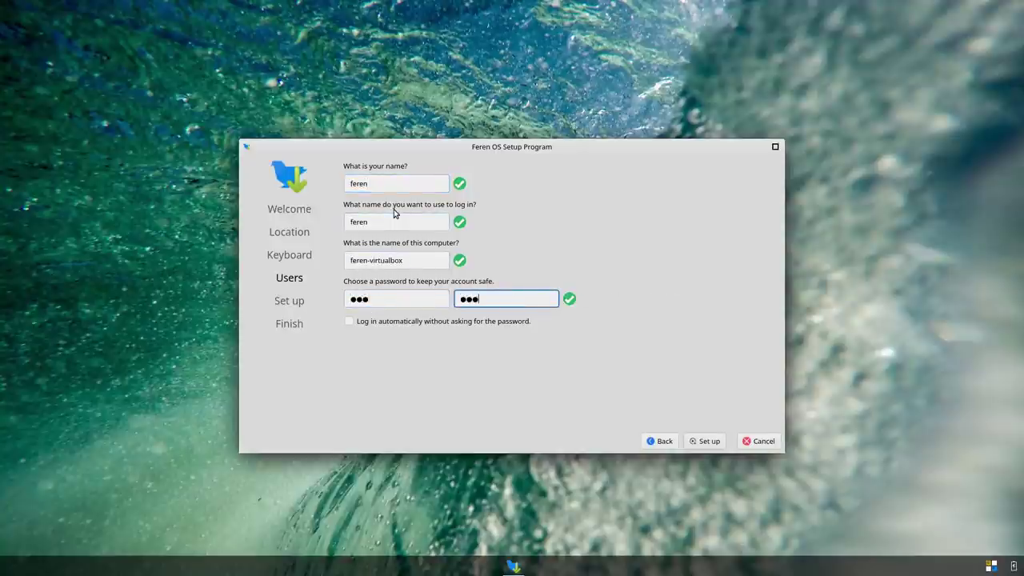
left_click(715, 434)
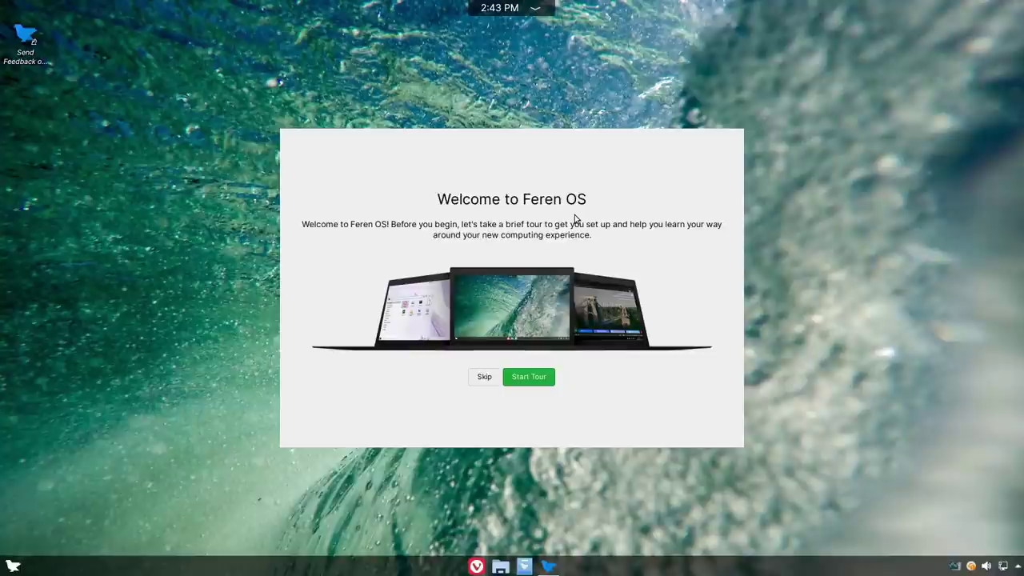
- Skip the welcome tour, then search the app menu for 'glo' and open Global Theme settings
left_click(484, 377)
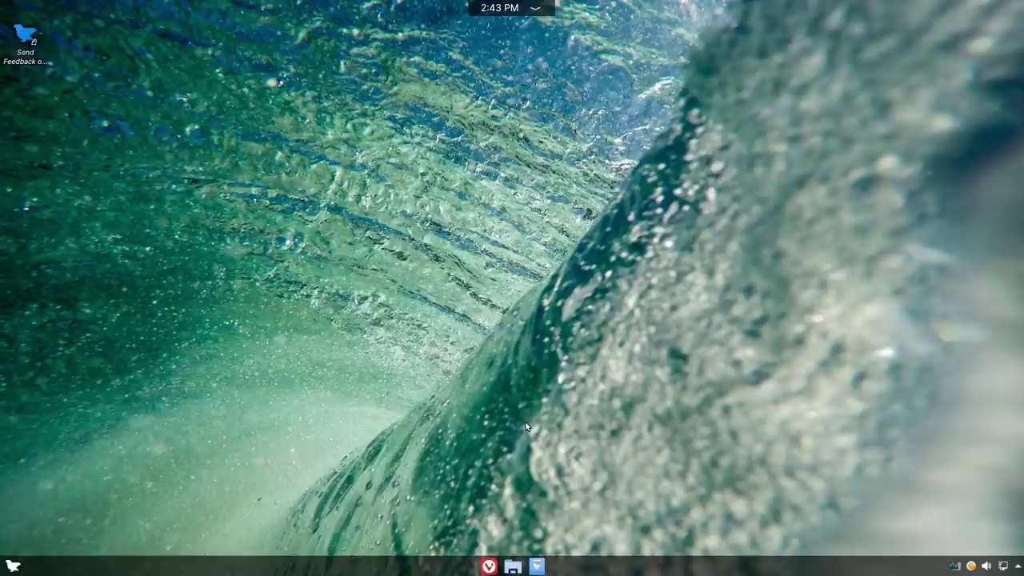
left_click(13, 569)
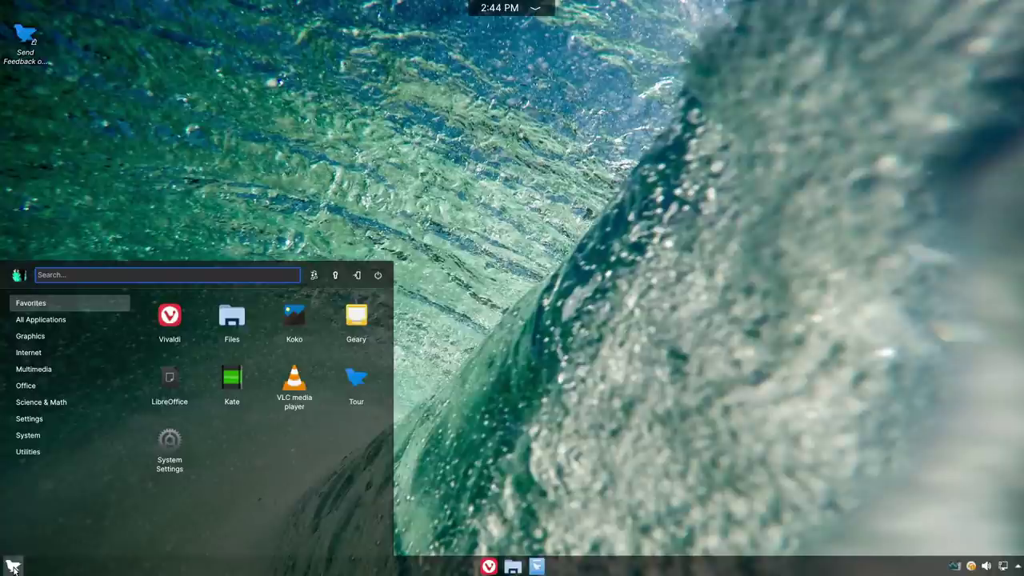
left_click(13, 568)
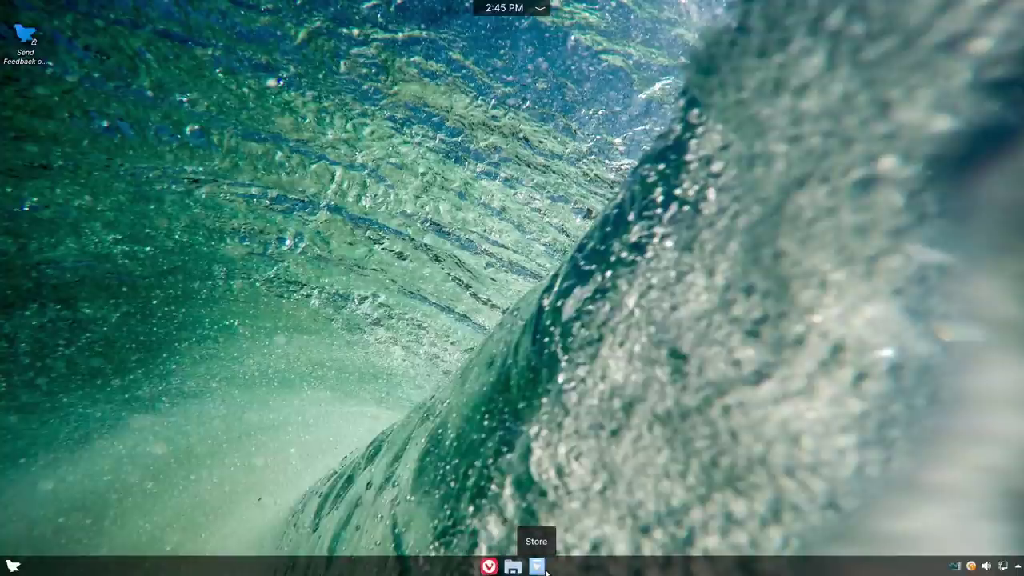
left_click(12, 566)
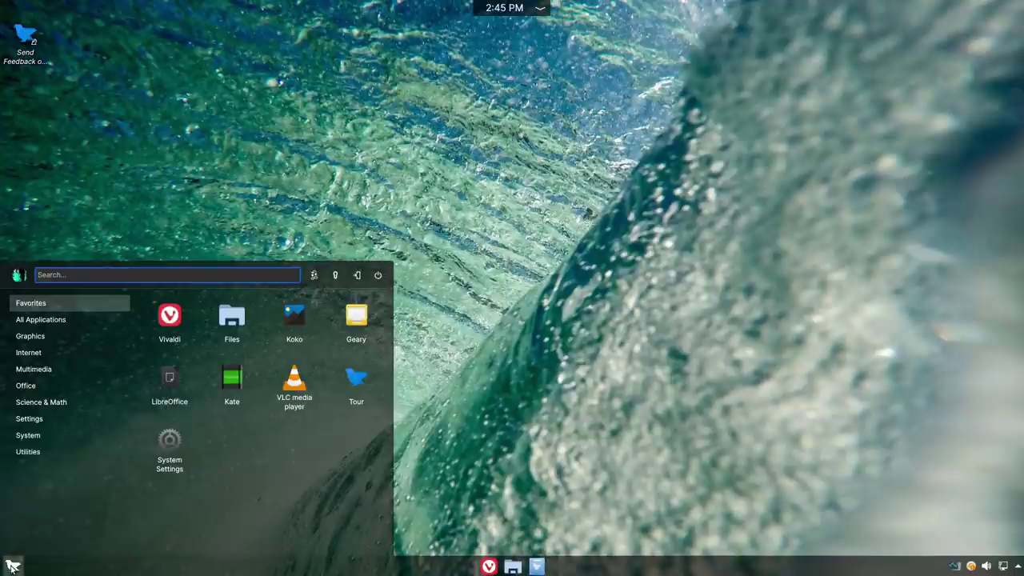
type("glo")
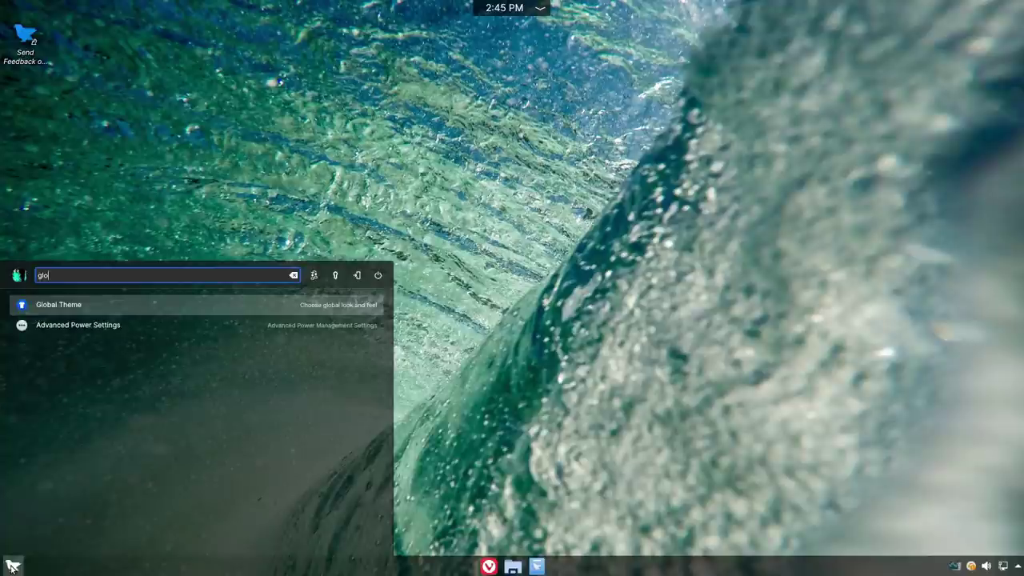
left_click(66, 305)
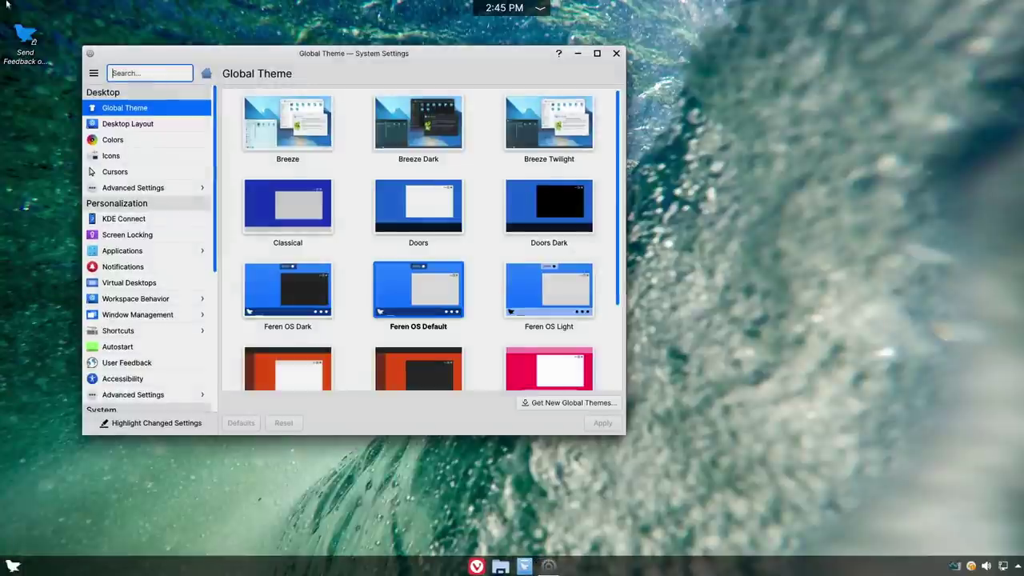
- Apply the Breeze desktop layout, then replace it with the Classical layout
left_click(133, 123)
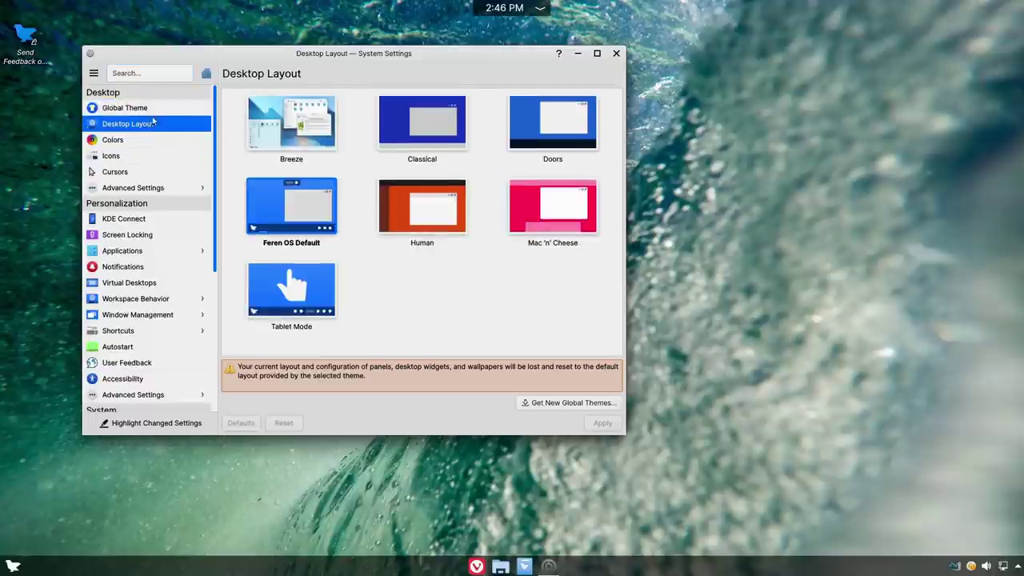
left_click(270, 120)
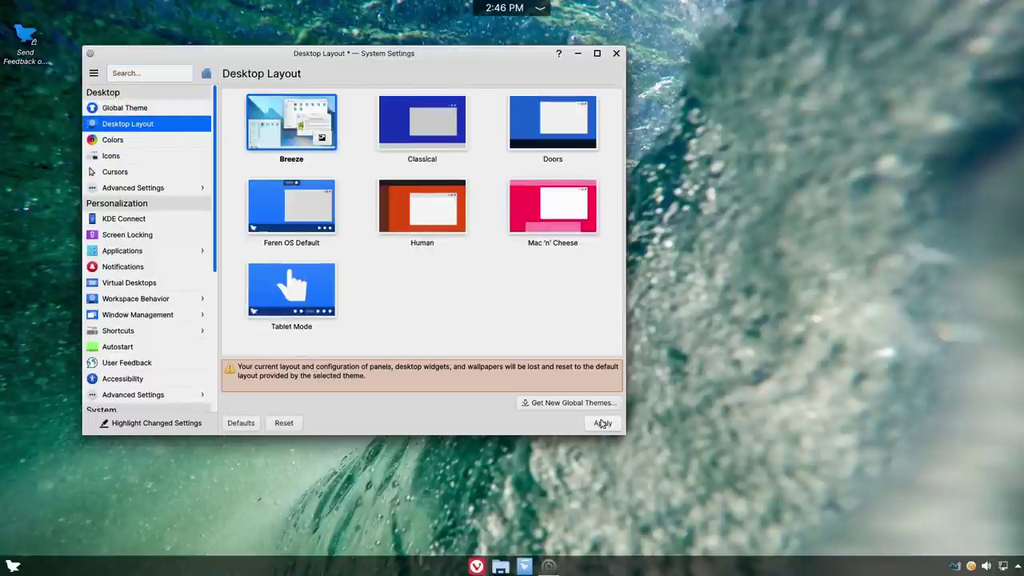
left_click(602, 423)
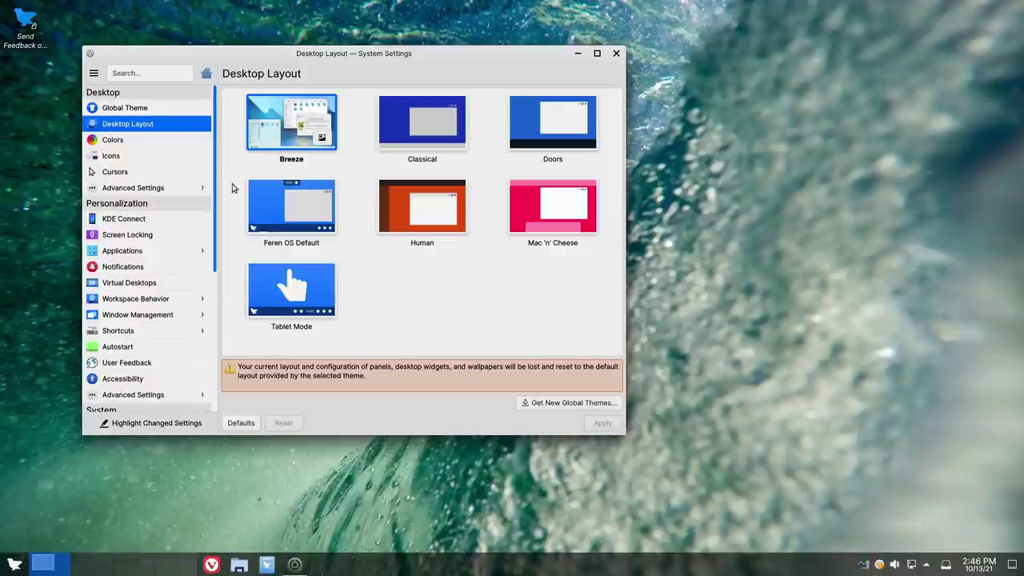
left_click(422, 138)
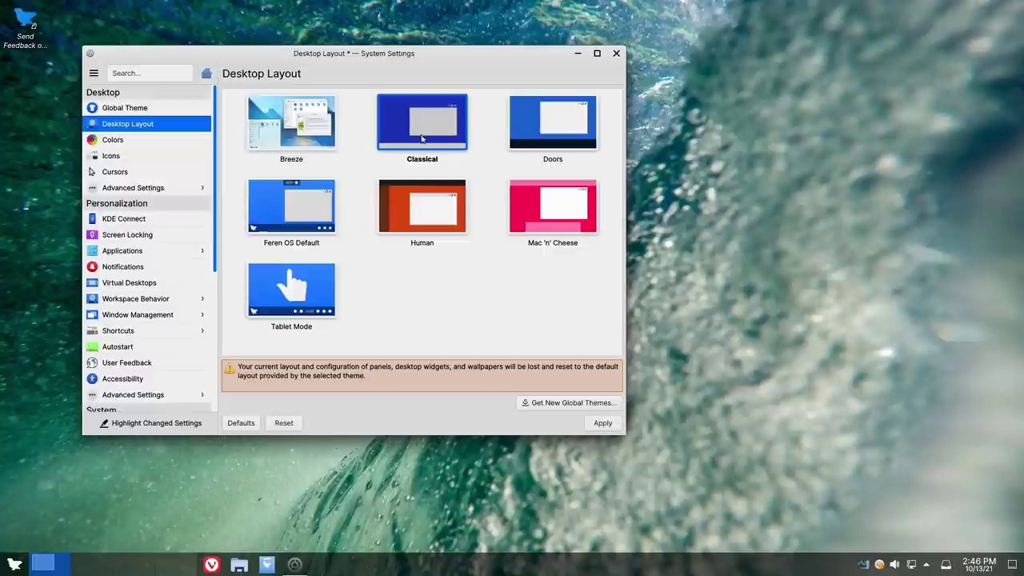
left_click(603, 423)
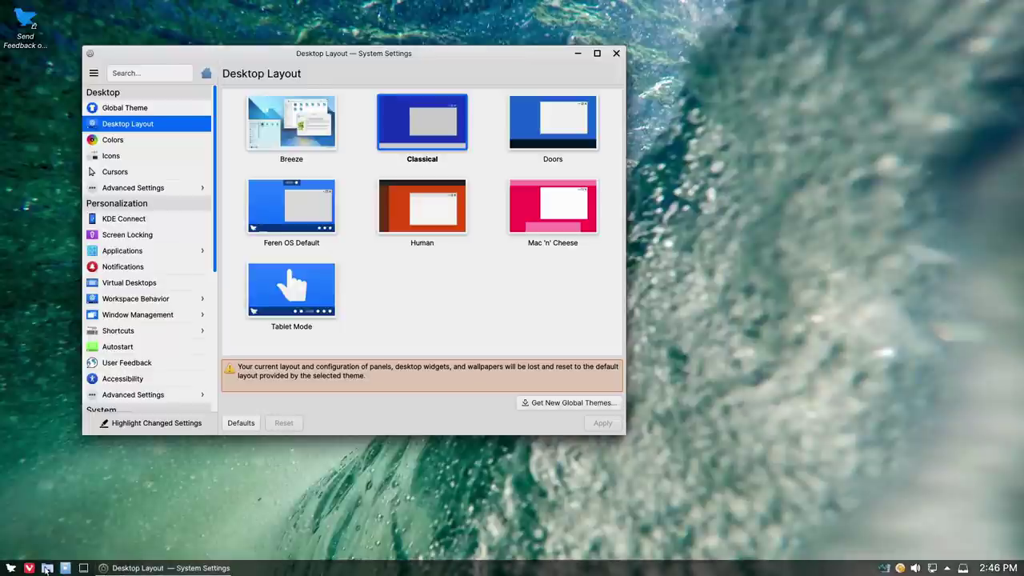
- Launch Vivaldi from the panel and select the Mac 'n' Cheese layout
mouse_move(152, 571)
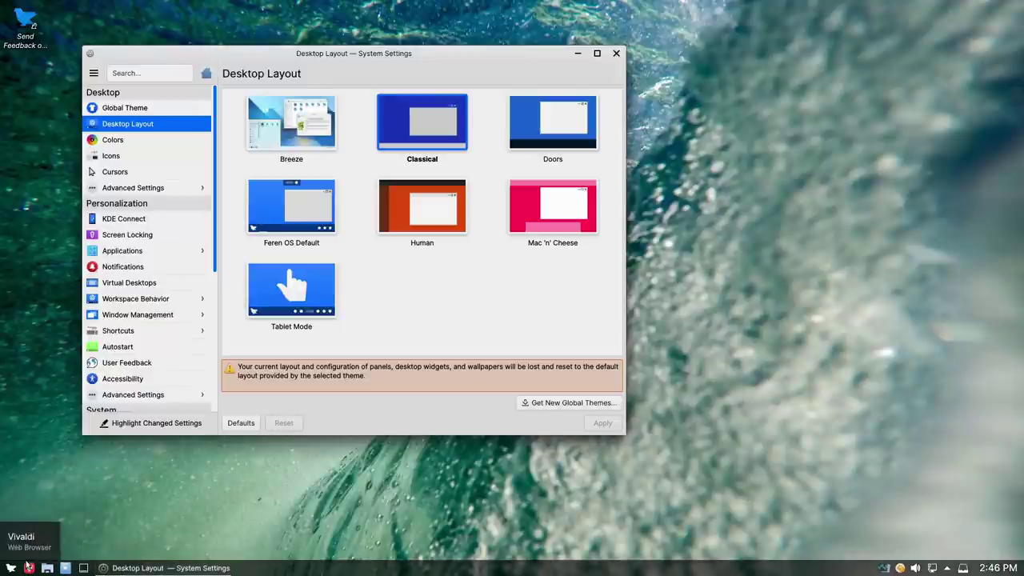
left_click(30, 569)
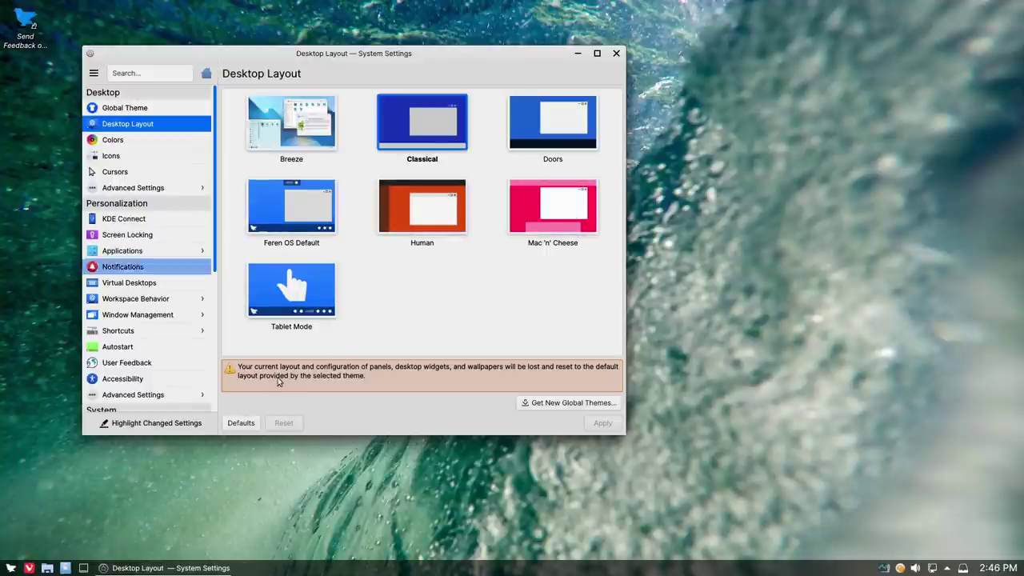
left_click(520, 228)
- Apply Mac 'n' Cheese, reposition the settings window, check the leave options, then open the app menu
left_click(597, 427)
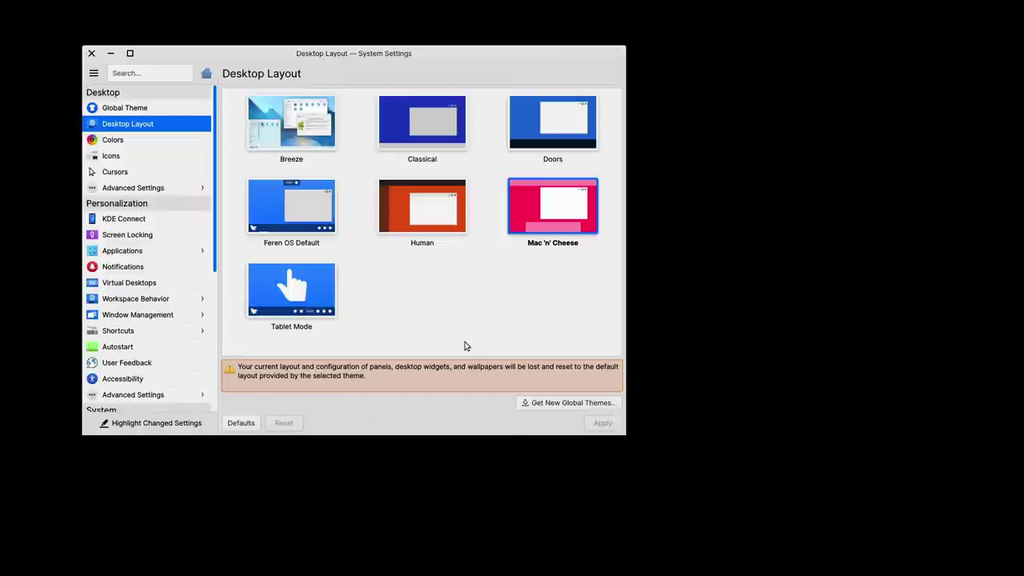
left_click_drag(330, 52, 534, 75)
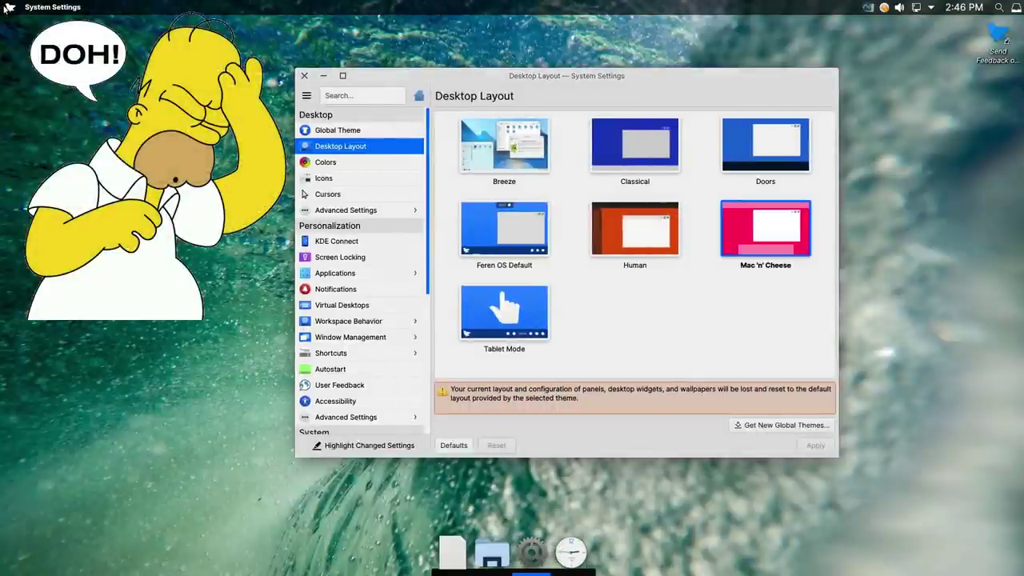
left_click(9, 8)
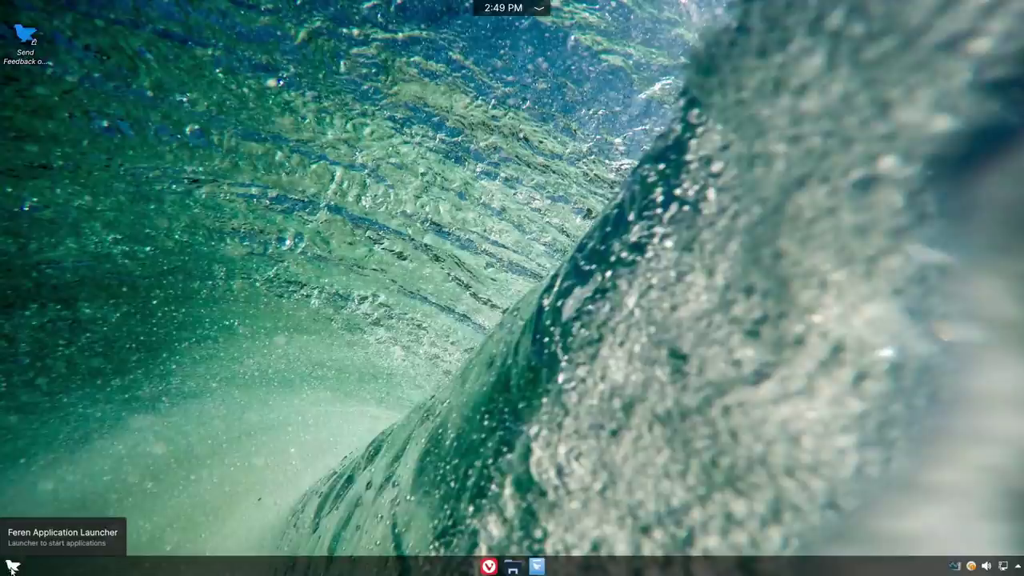
left_click(12, 566)
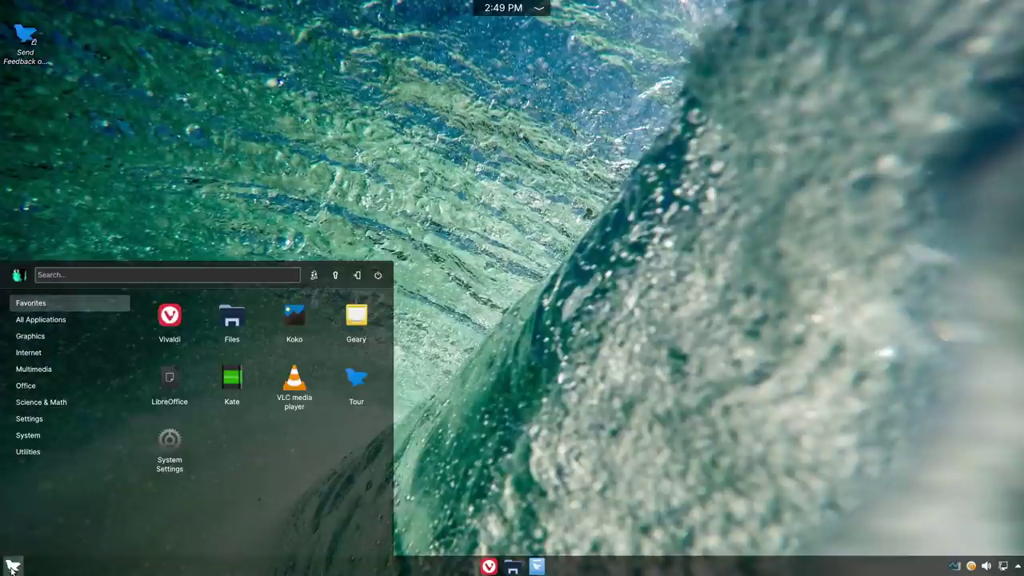
- Launch Konsole and run 'snap list', which shows snap is not available
type("konsole")
key("Return")
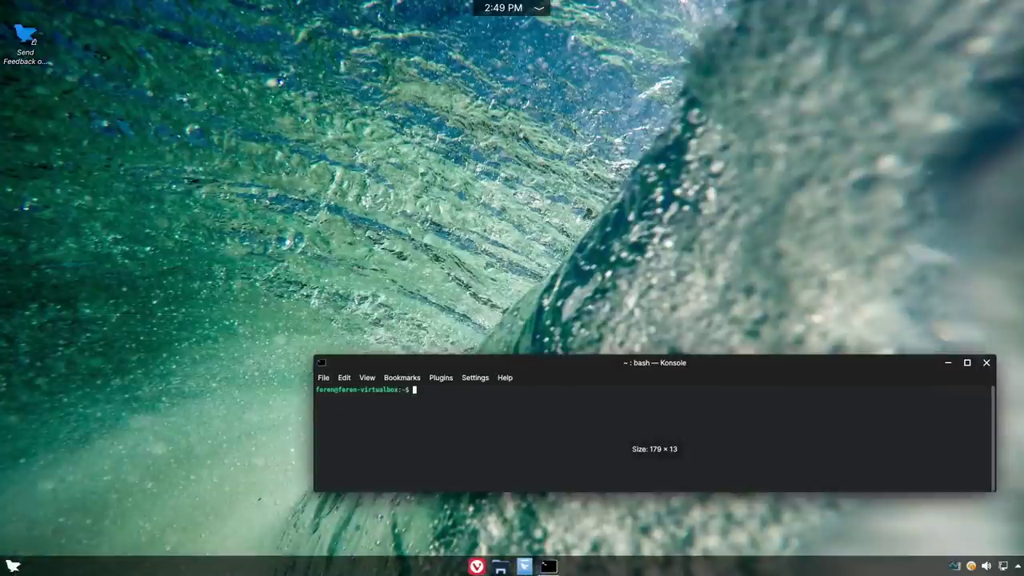
type("snap list")
key("Return")
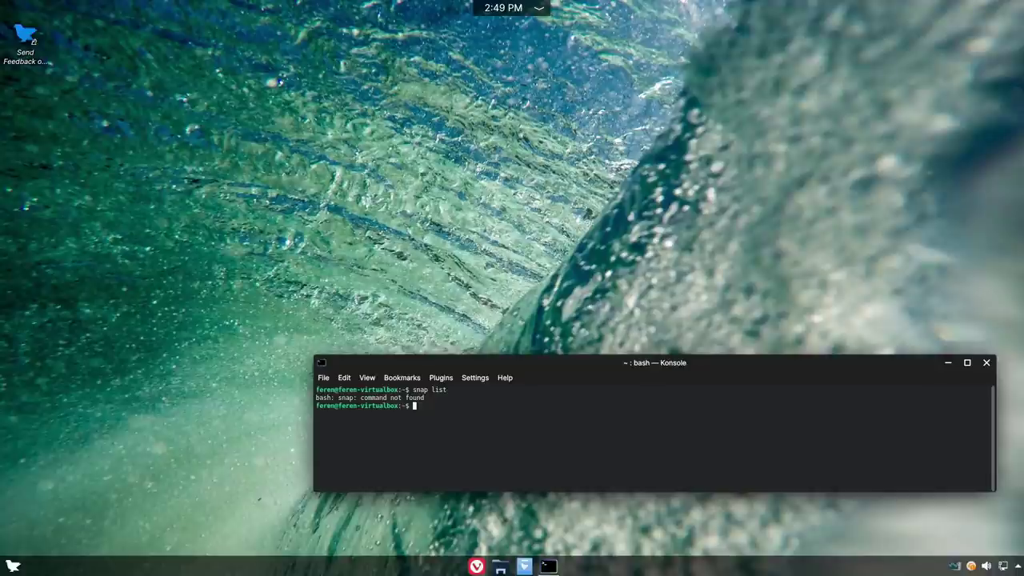
- Run 'flatpak' and then 'flatpak list', showing Firefox 93.0 and its runtimes
type("flatpak")
key("Return")
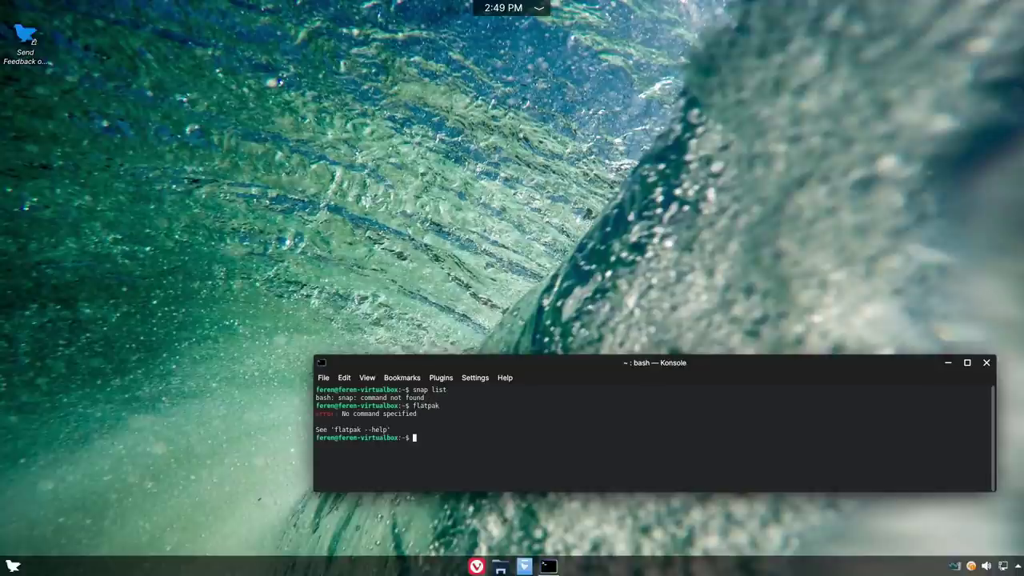
key("Up")
type("list")
key("Return")
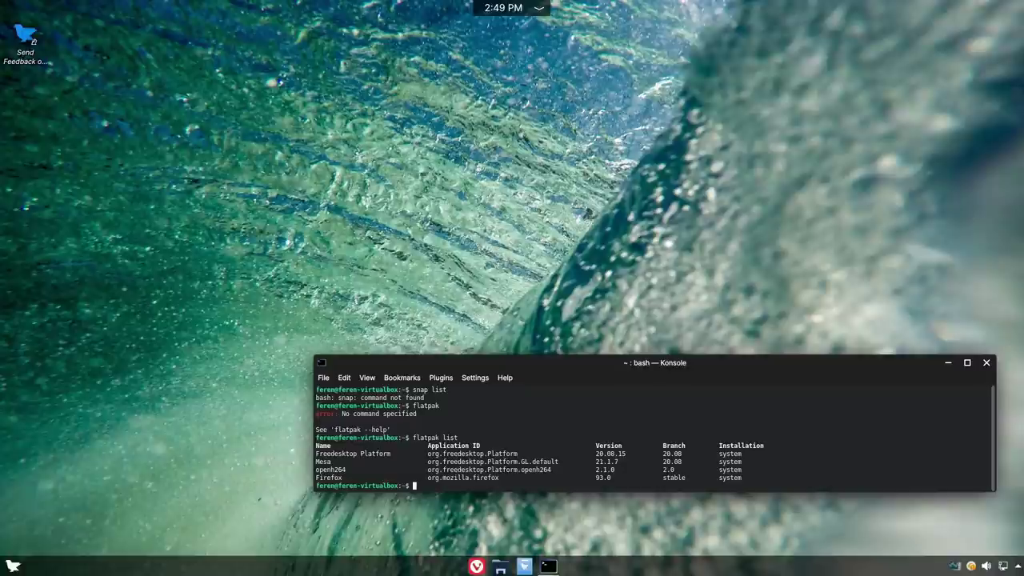
left_click(13, 565)
- Search 'web' in the launcher and open Web Browser Manager, showing Vivaldi and Firefox installed
type("web")
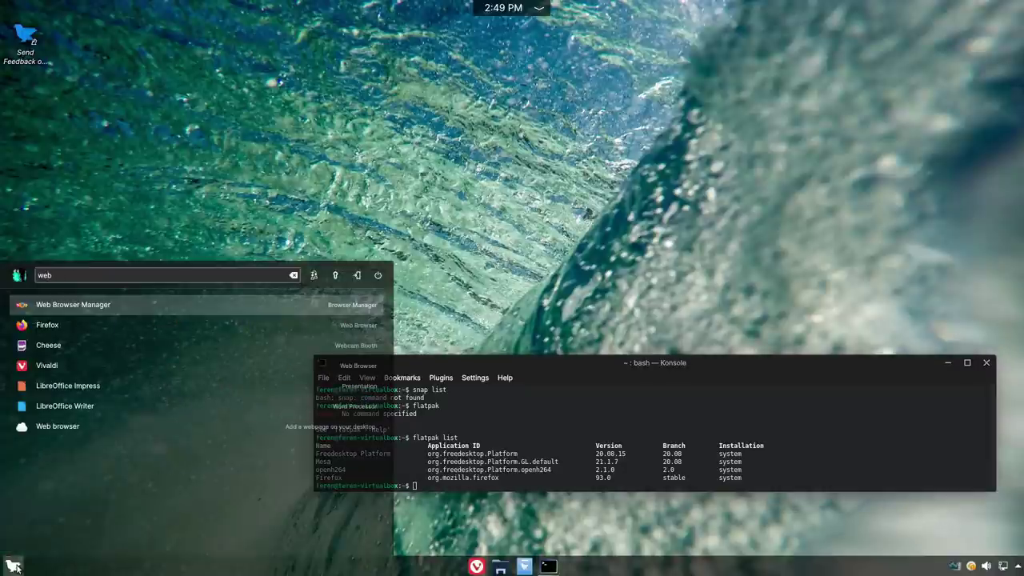
left_click(60, 304)
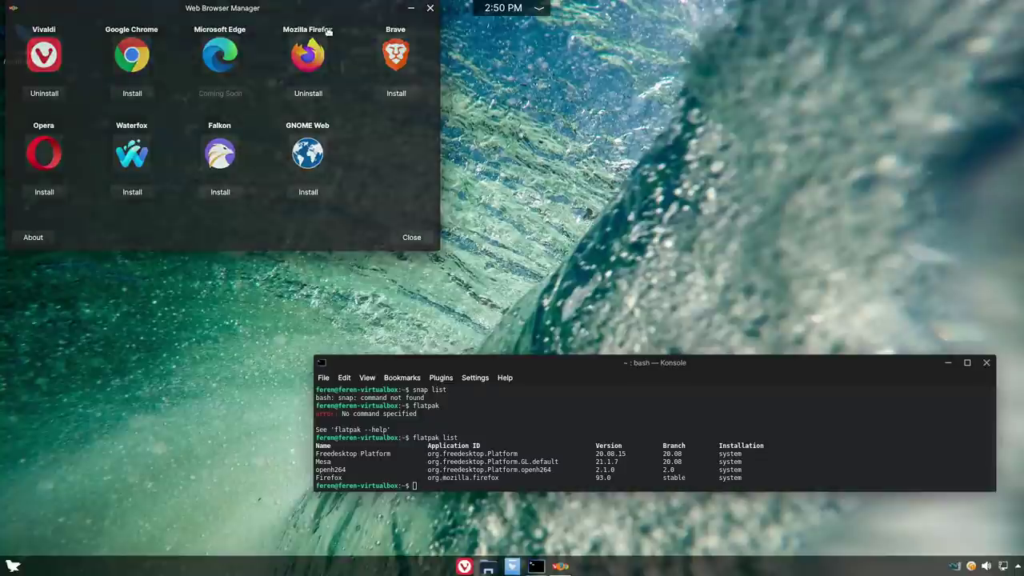
left_click_drag(228, 11, 273, 26)
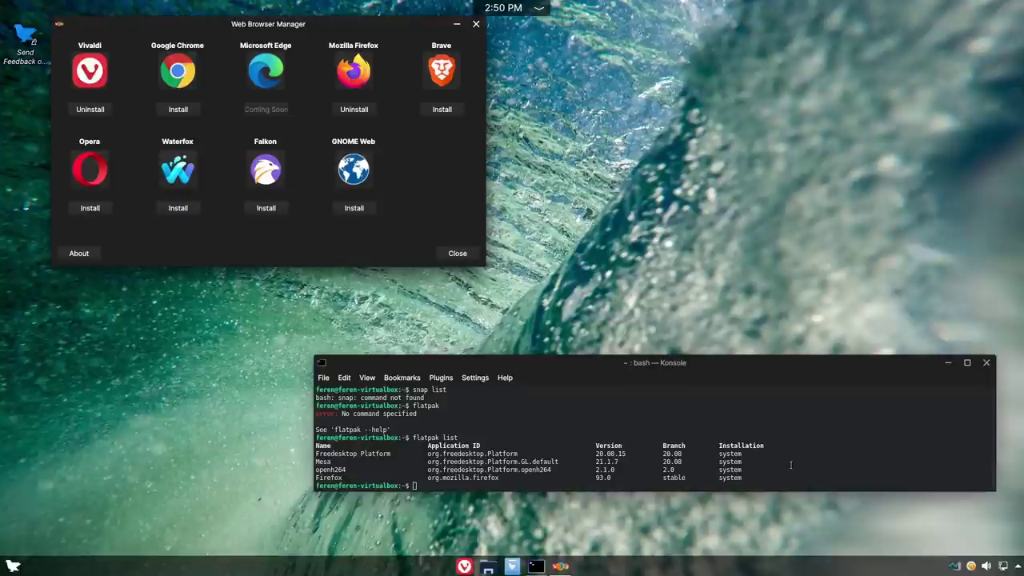
- Close the Konsole terminal and the Web Browser Manager
left_click(837, 460)
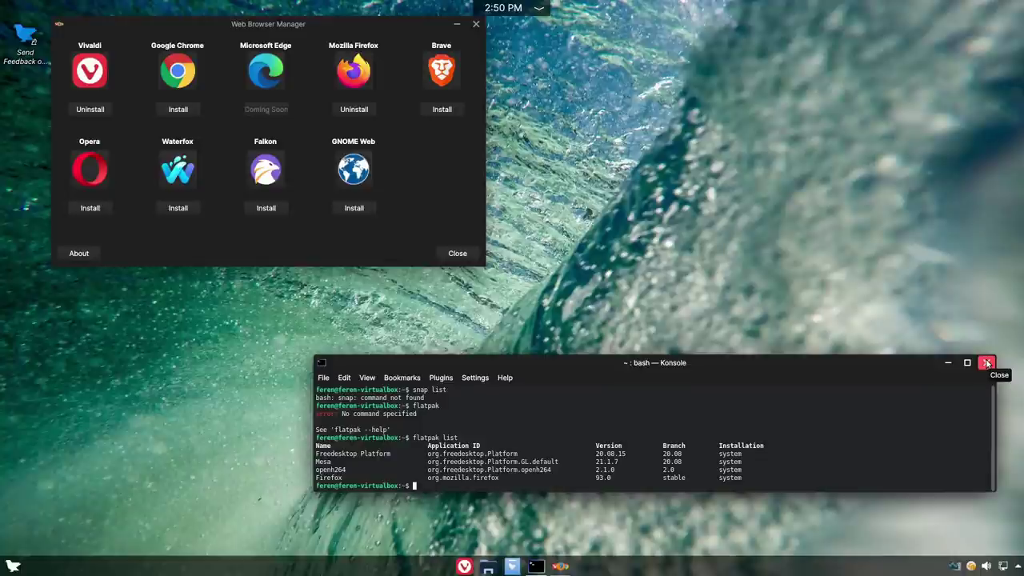
left_click(988, 363)
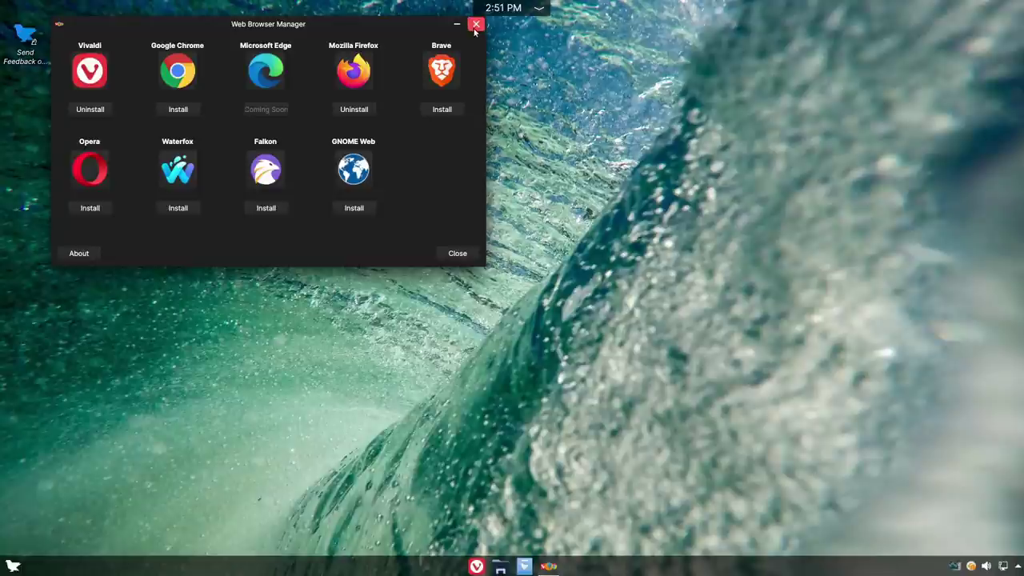
left_click(476, 24)
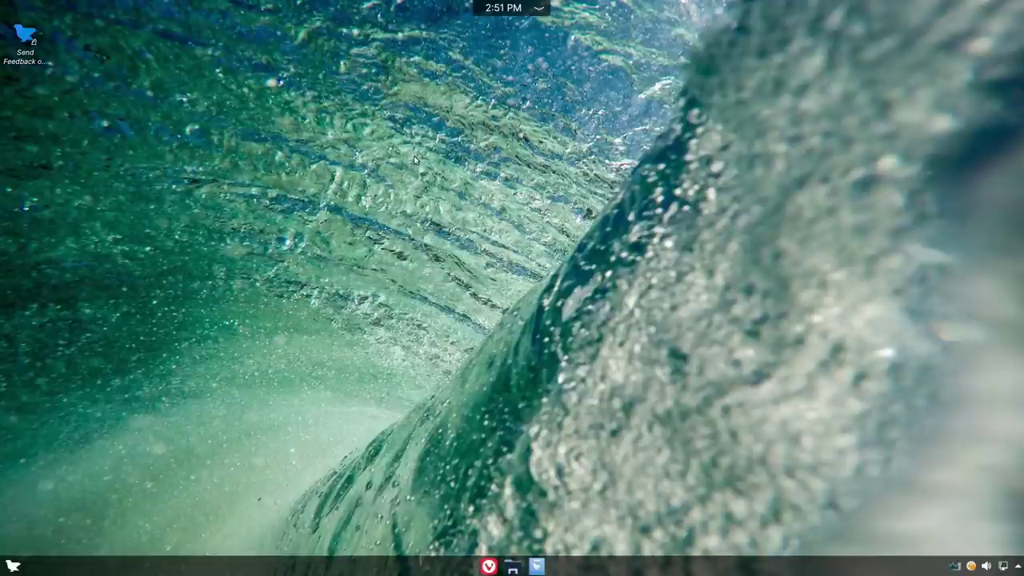
left_click(13, 566)
- Launch Firefox via the 'fire' launcher search and open its ☰ main menu
type("fire")
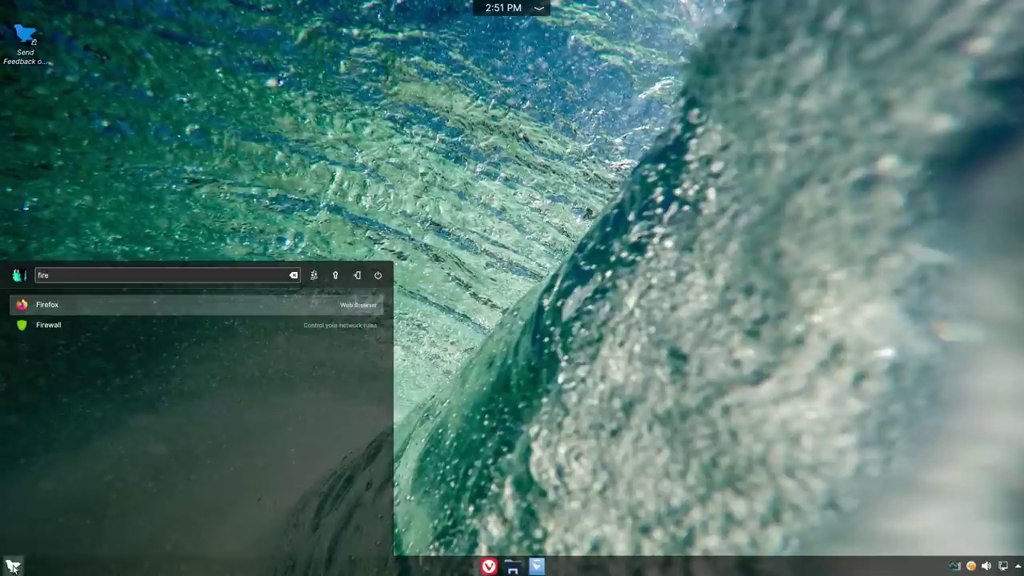
key("Return")
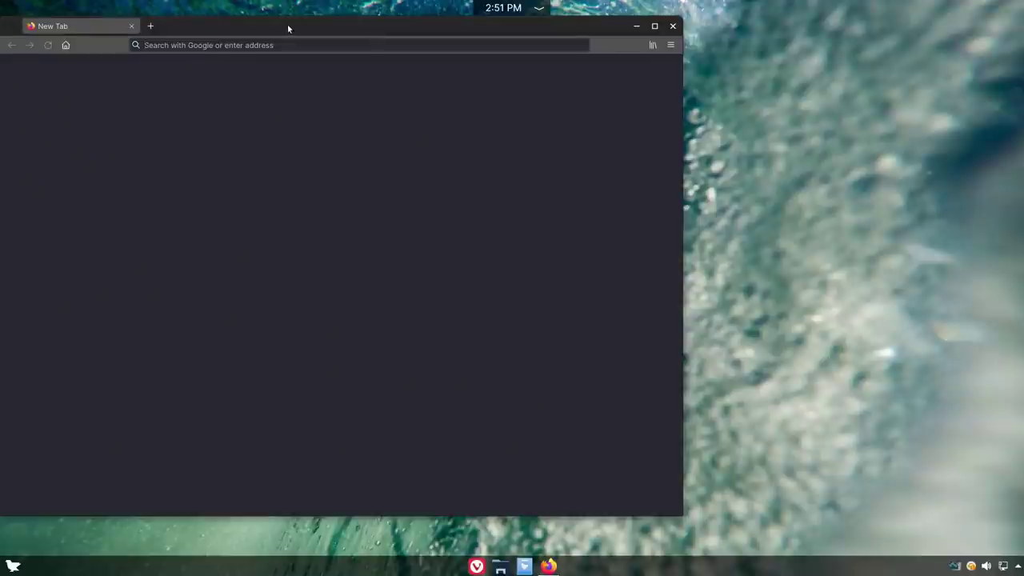
left_click_drag(286, 27, 401, 39)
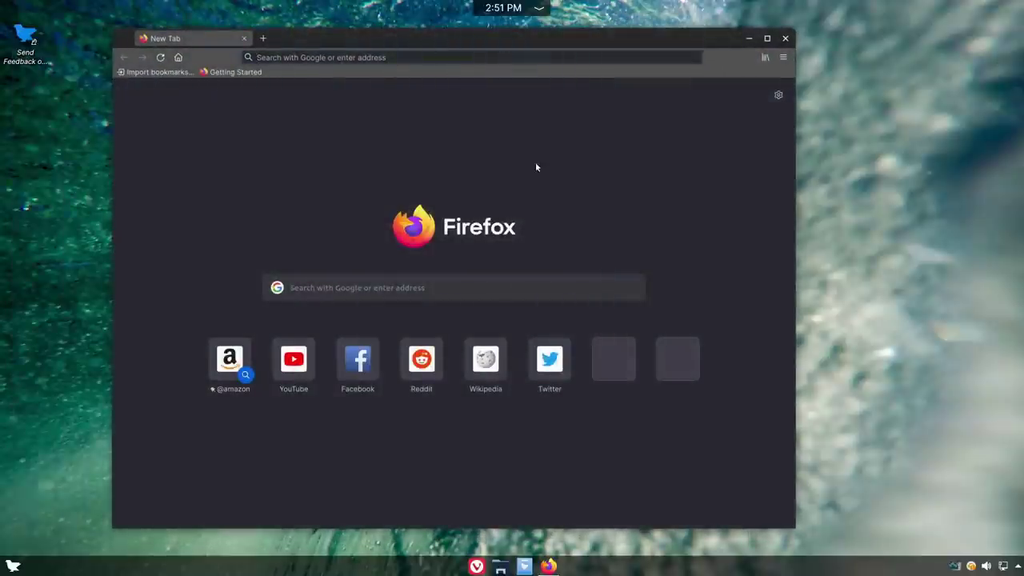
left_click(619, 57)
left_click(784, 57)
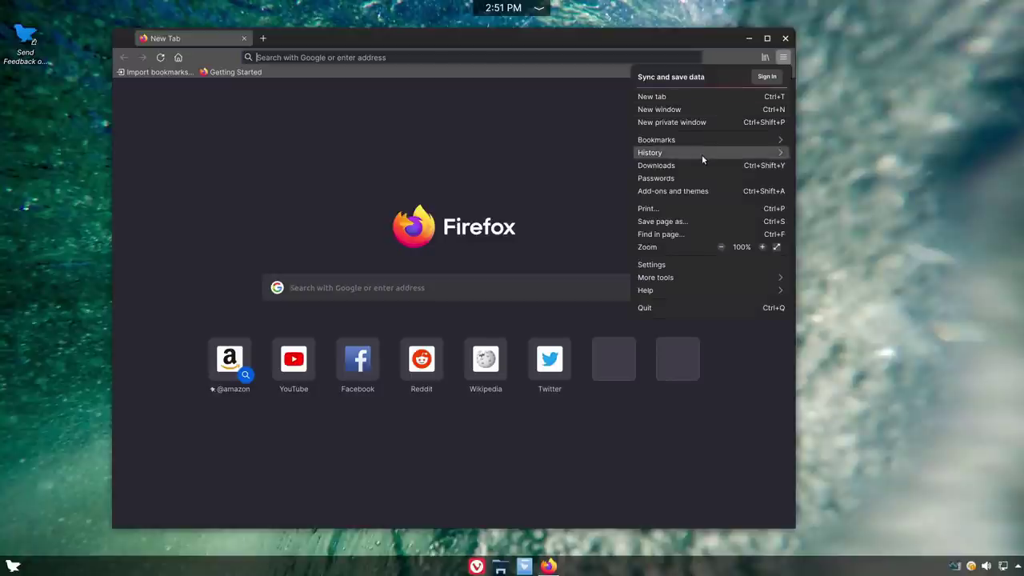
- Open Firefox Settings and look through the General options
left_click(707, 265)
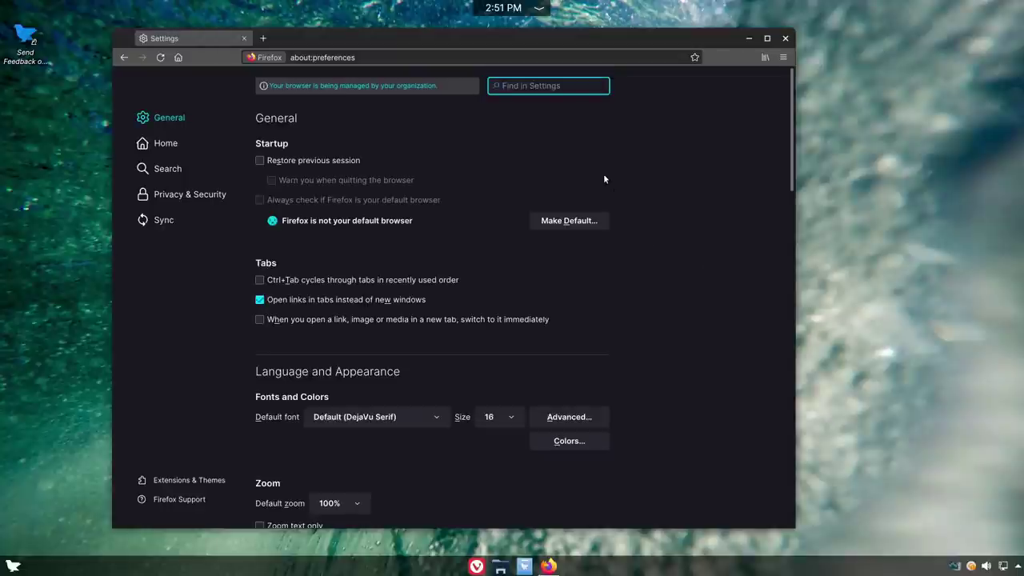
scroll(659, 202, "down", 15)
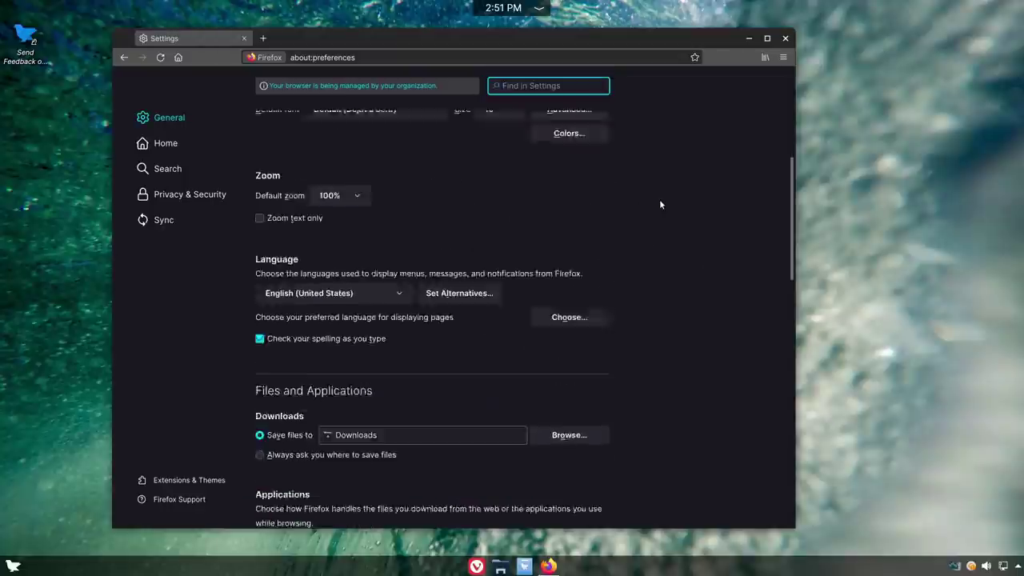
scroll(659, 205, "down", 4)
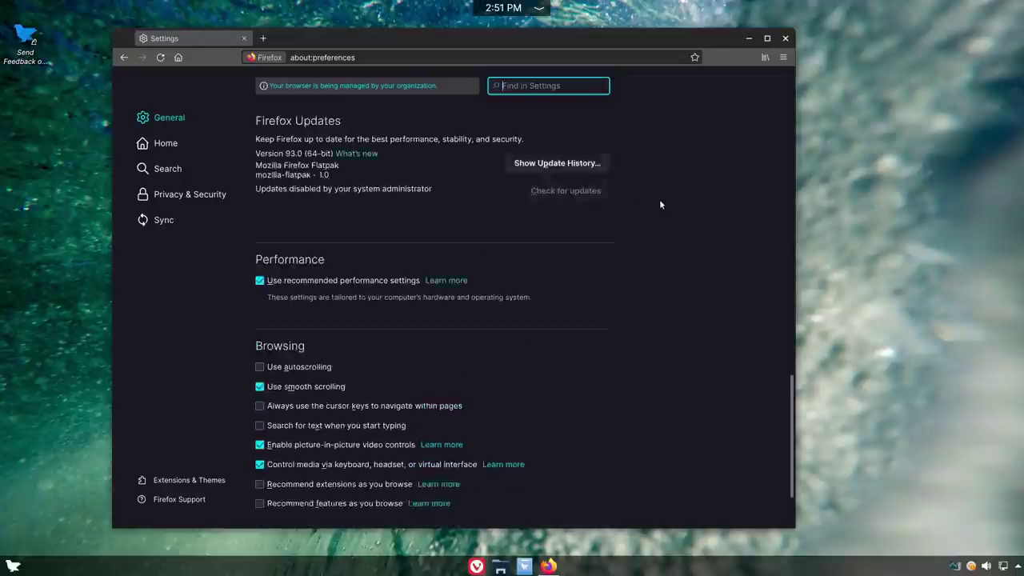
scroll(395, 191, "up", 3)
scroll(445, 371, "down", 4)
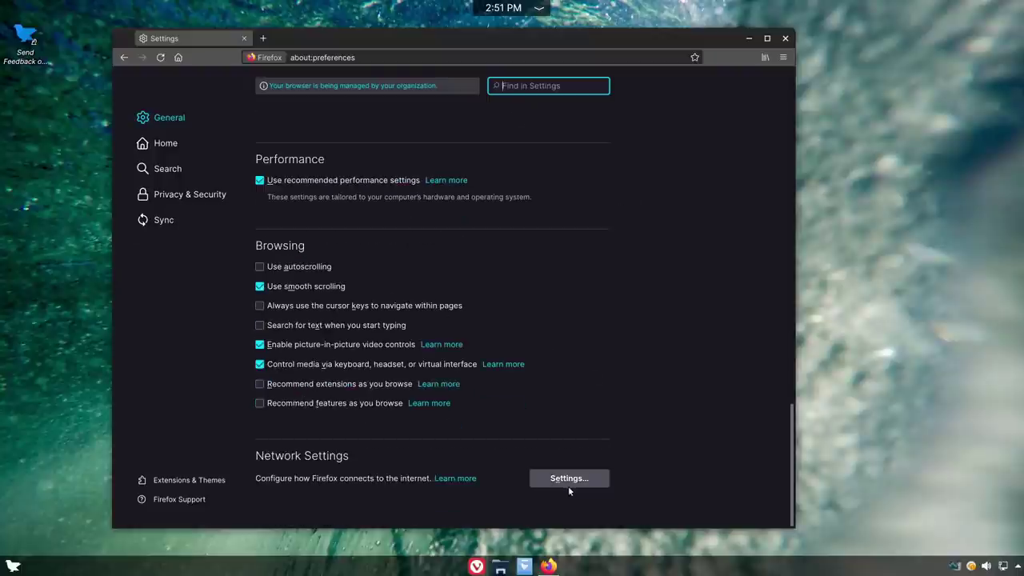
- Inspect Network Settings, close it unchanged, then look over the Home settings page
left_click(568, 485)
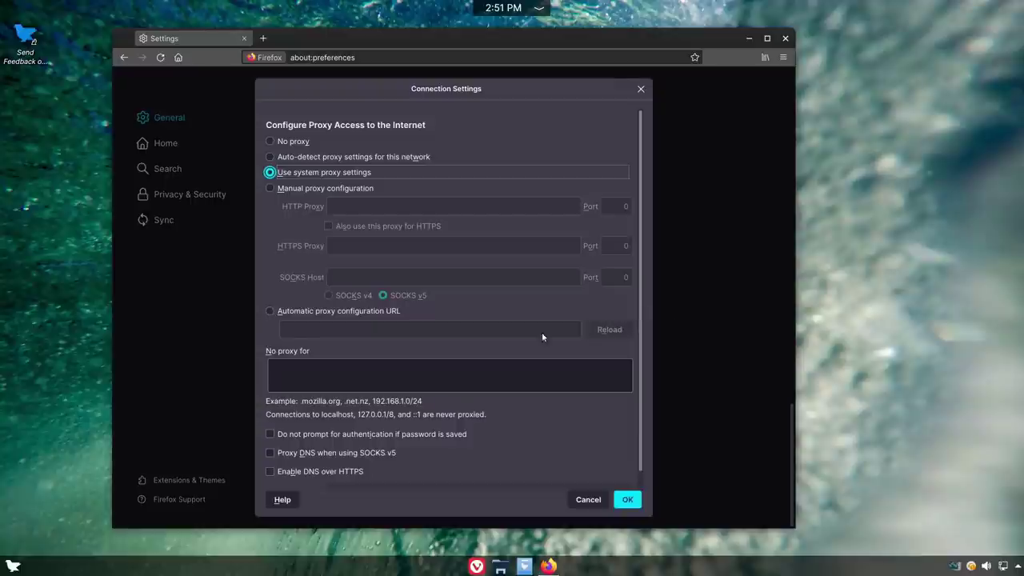
scroll(541, 332, "down", 1)
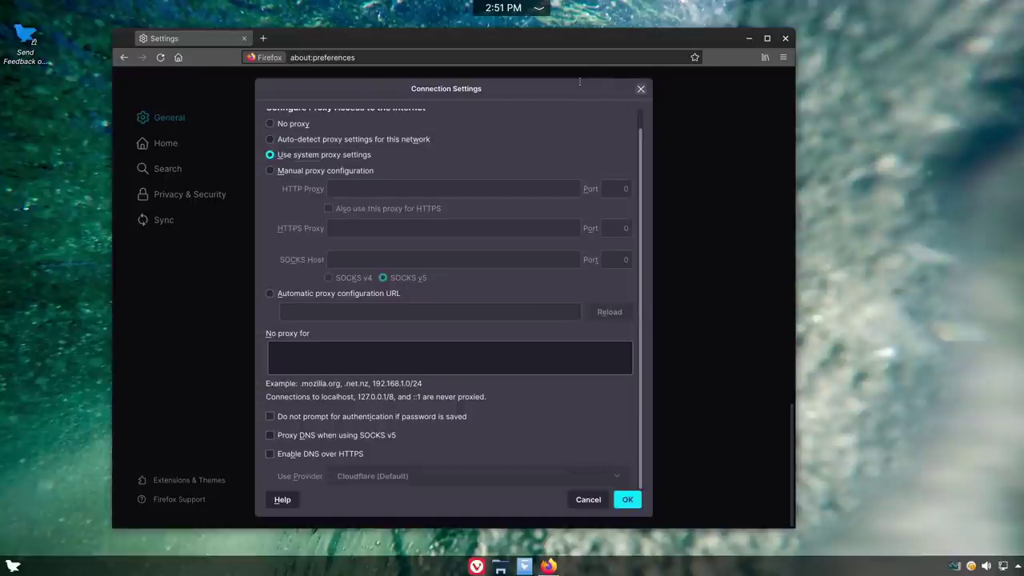
left_click(640, 90)
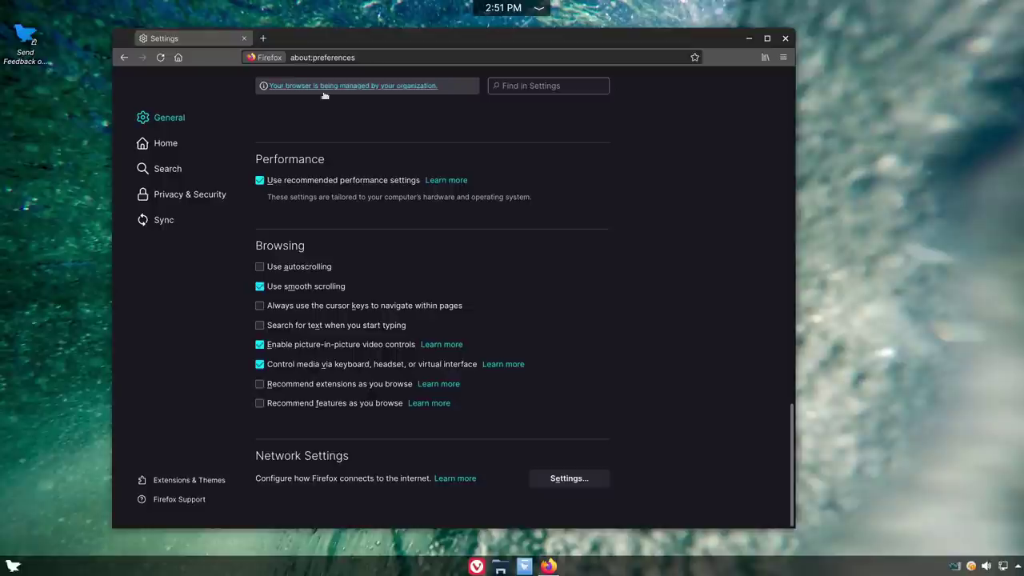
left_click(161, 141)
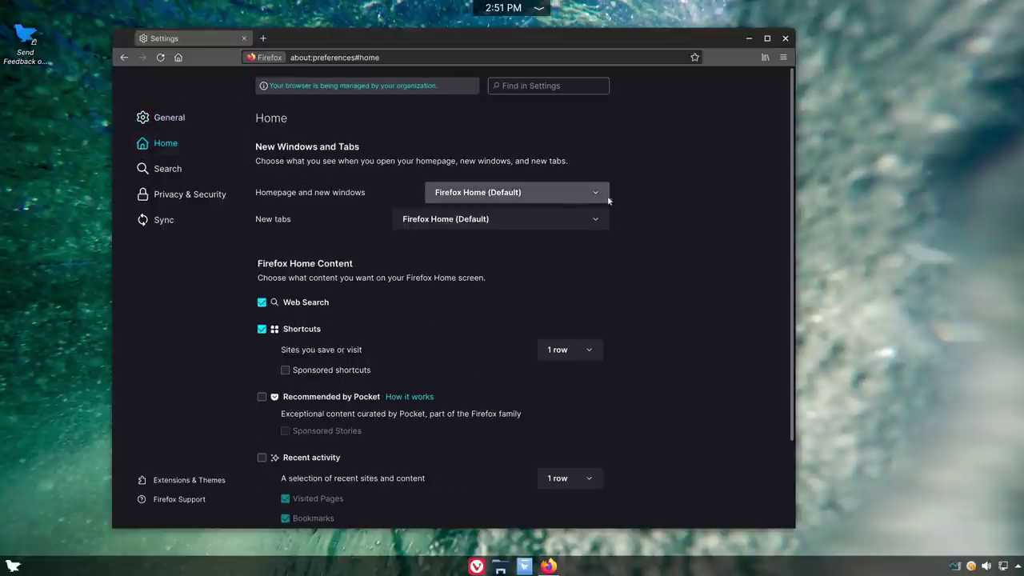
scroll(675, 251, "down", 3)
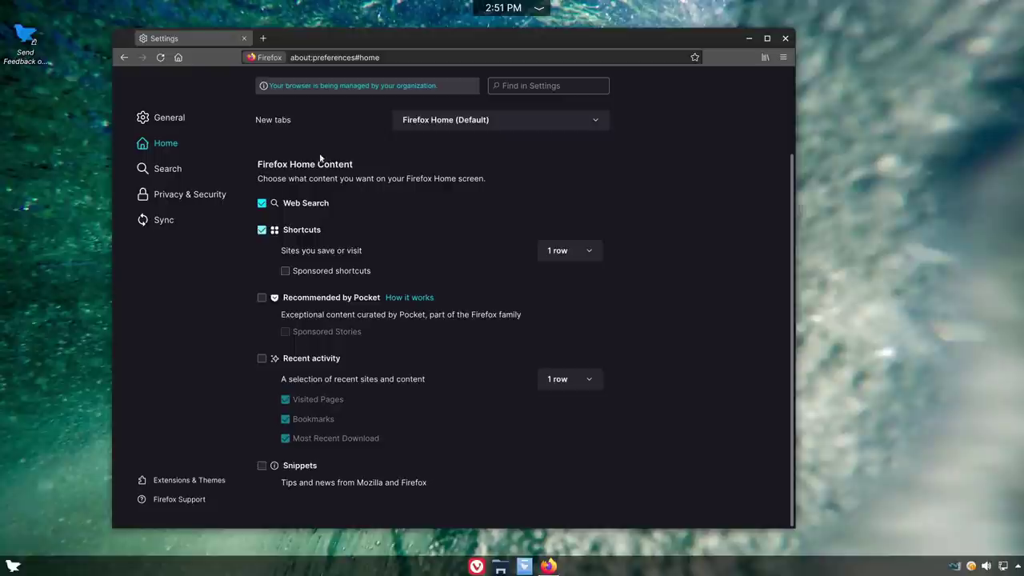
left_click(173, 169)
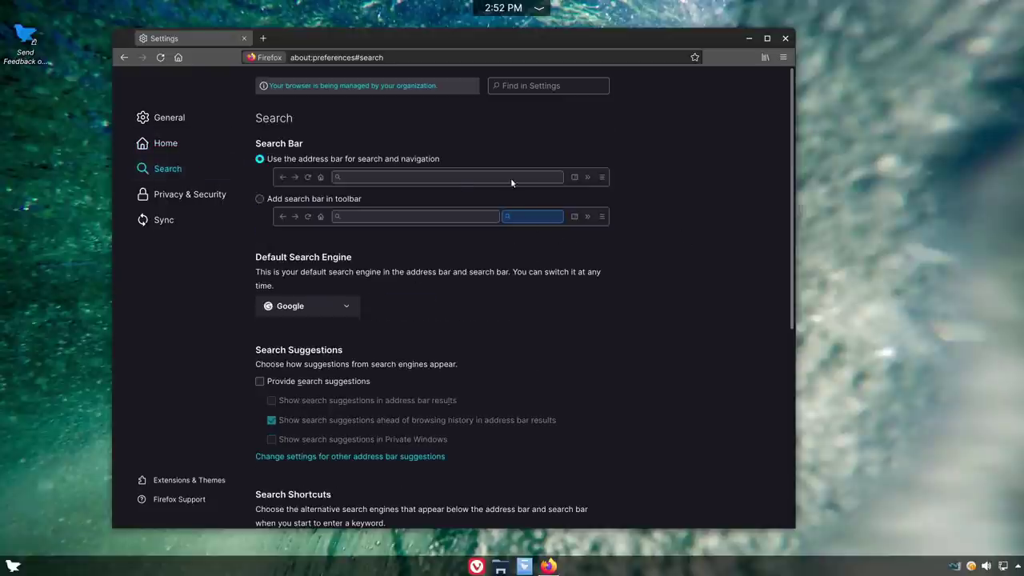
- Review the Search options, leaving the address-bar search and Google as default engine unchanged
scroll(646, 365, "down", 5)
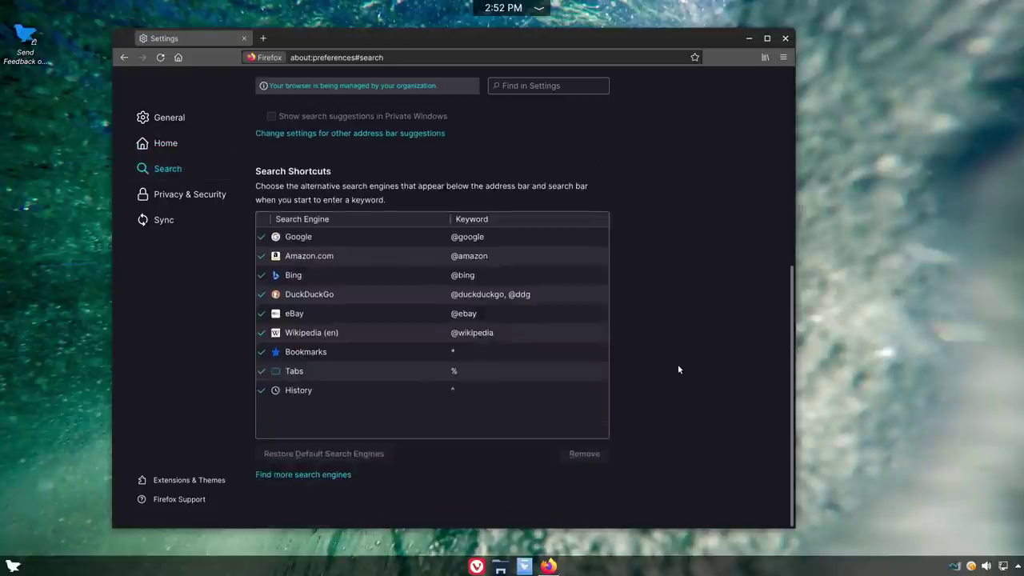
scroll(677, 364, "up", 4)
scroll(352, 240, "up", 2)
left_click(344, 200)
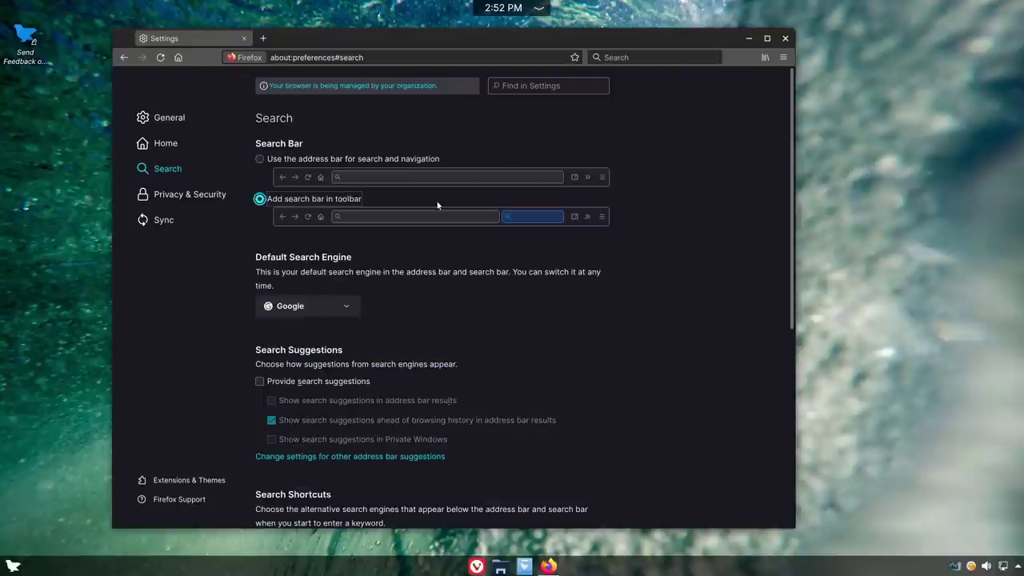
left_click(280, 160)
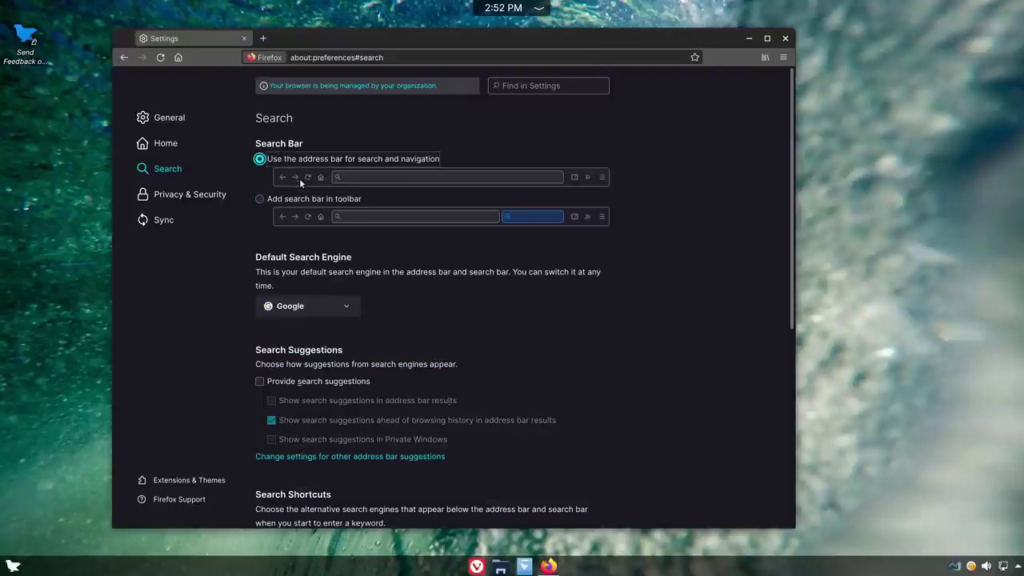
left_click(344, 303)
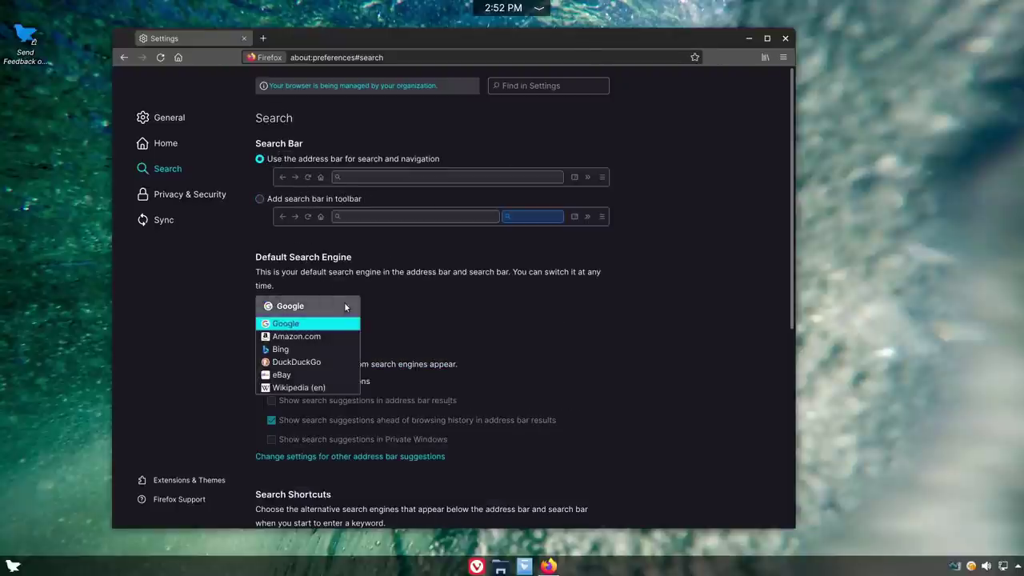
left_click(555, 357)
- Scroll through Privacy & Security, with Enhanced Tracking Protection on Custom and history remembered
left_click(177, 196)
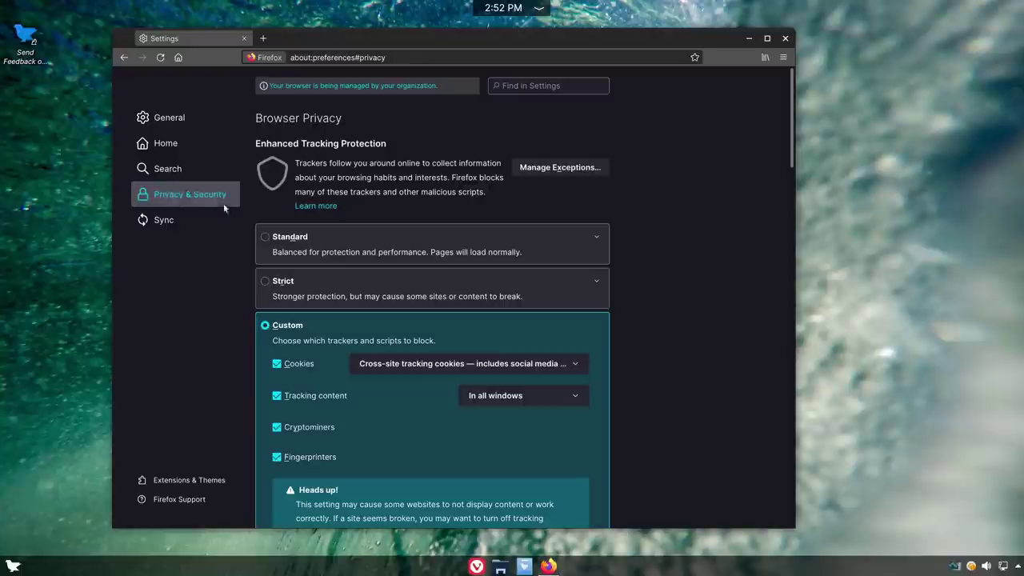
scroll(685, 293, "down", 3)
scroll(684, 293, "up", 1)
scroll(685, 298, "up", 2)
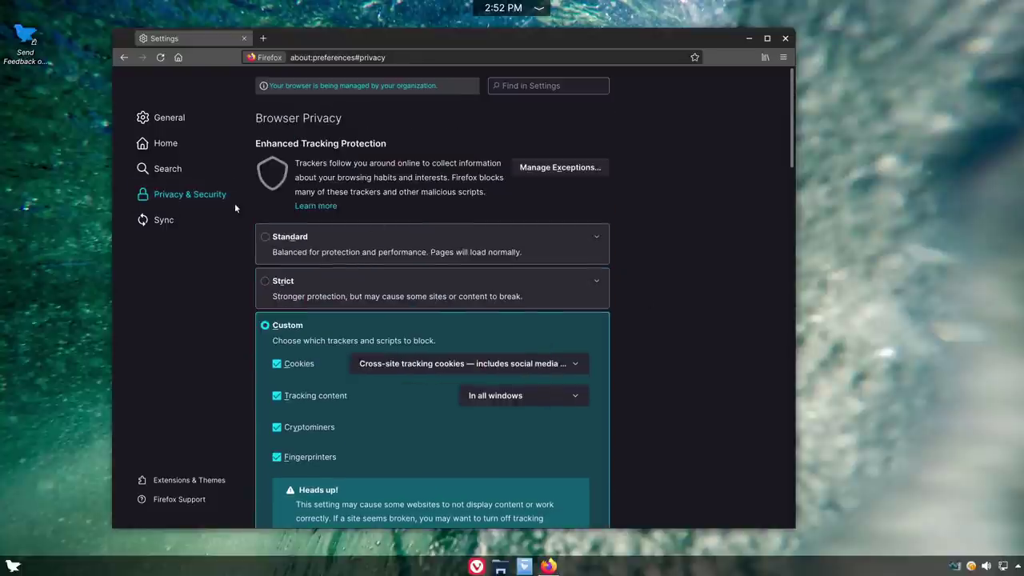
scroll(321, 358, "down", 3)
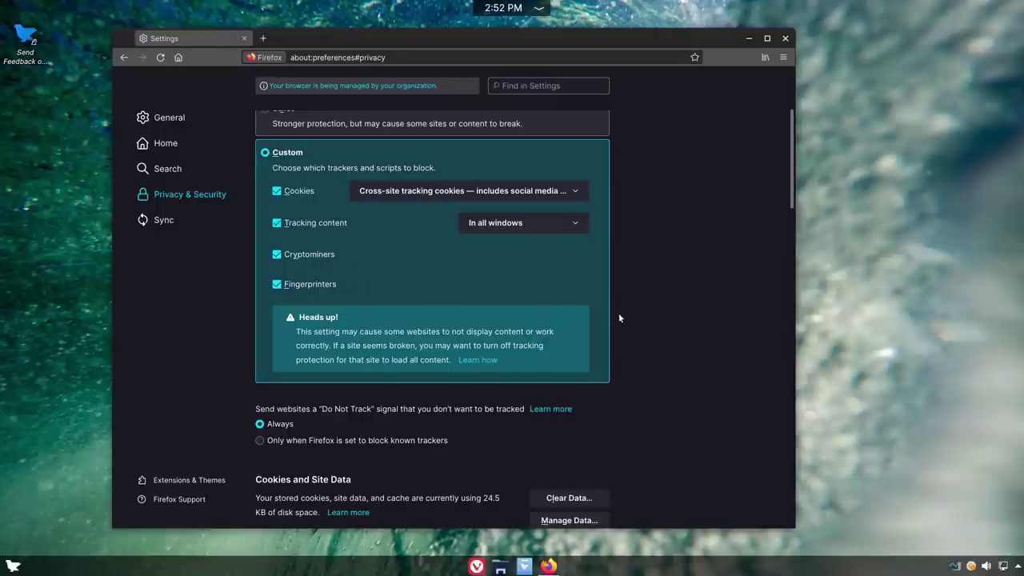
scroll(619, 312, "down", 5)
scroll(480, 260, "down", 4)
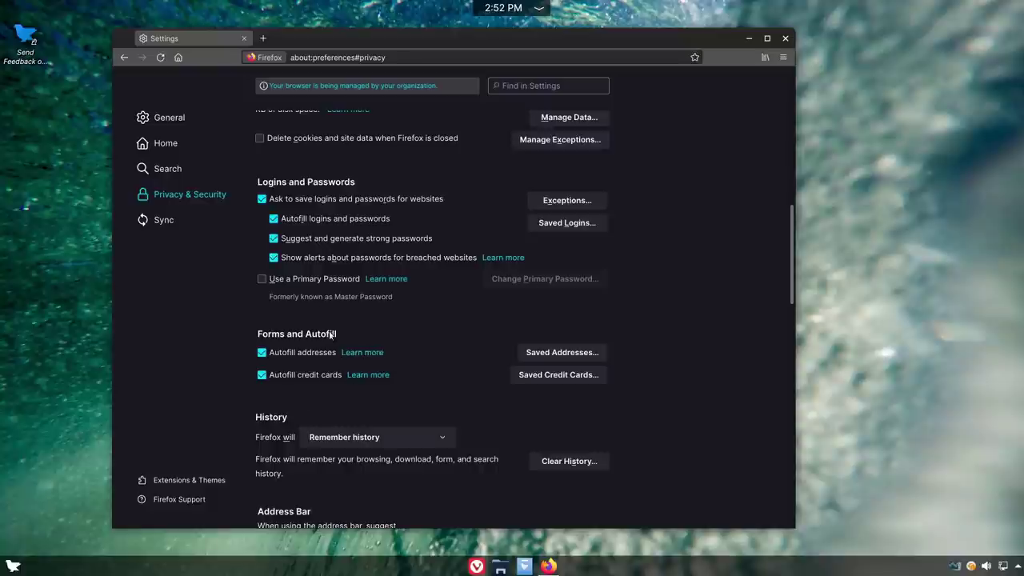
scroll(472, 396, "down", 5)
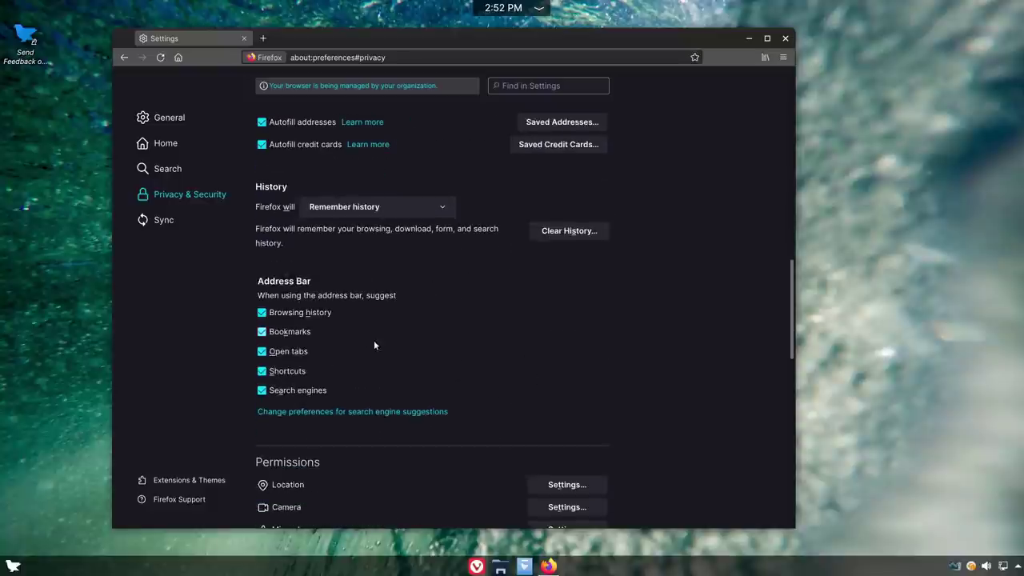
scroll(301, 209, "down", 4)
scroll(301, 210, "down", 13)
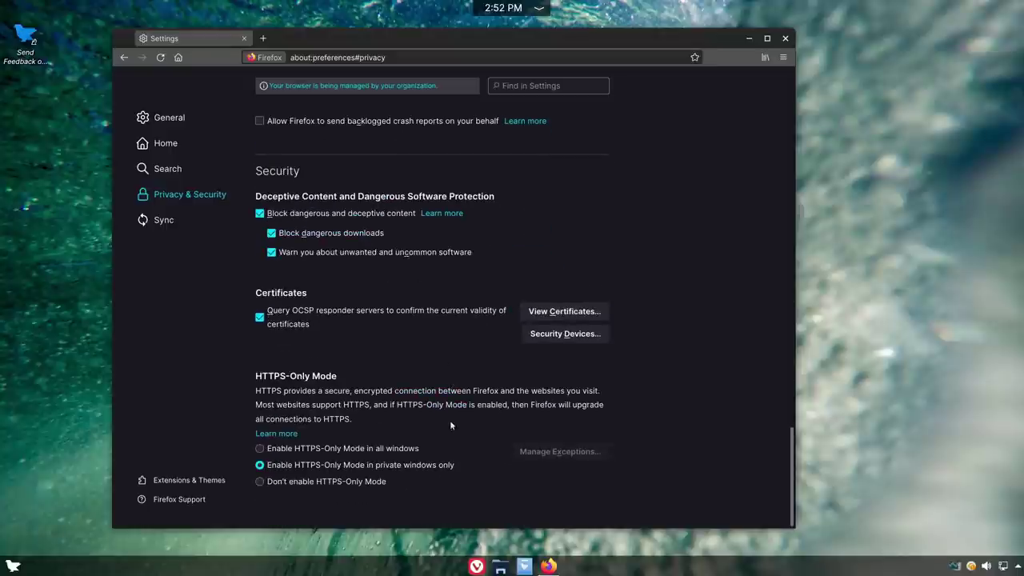
scroll(473, 443, "up", 9)
scroll(447, 368, "down", 9)
scroll(442, 334, "up", 15)
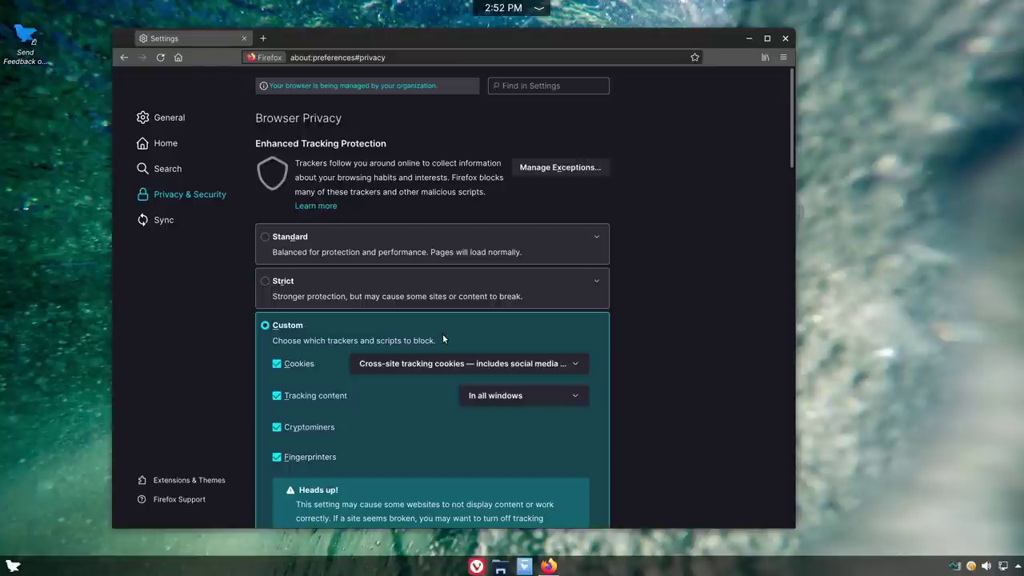
scroll(443, 336, "down", 12)
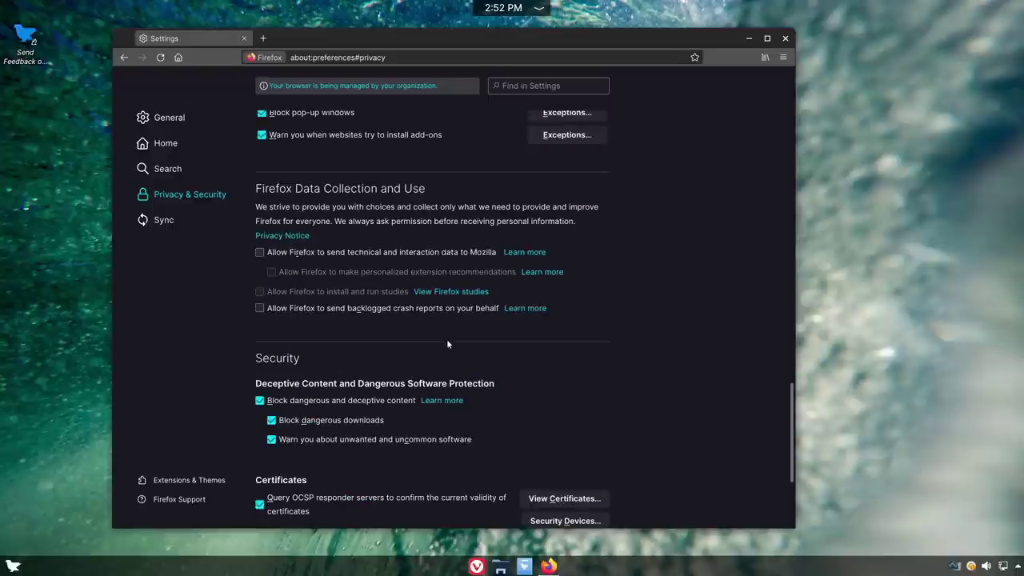
scroll(452, 345, "down", 3)
scroll(457, 347, "up", 10)
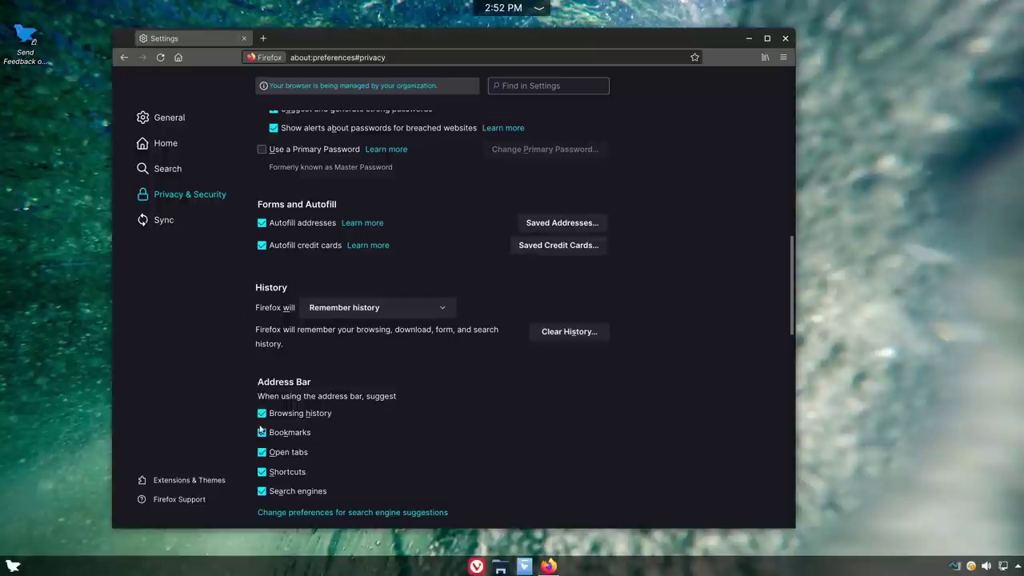
scroll(477, 249, "up", 15)
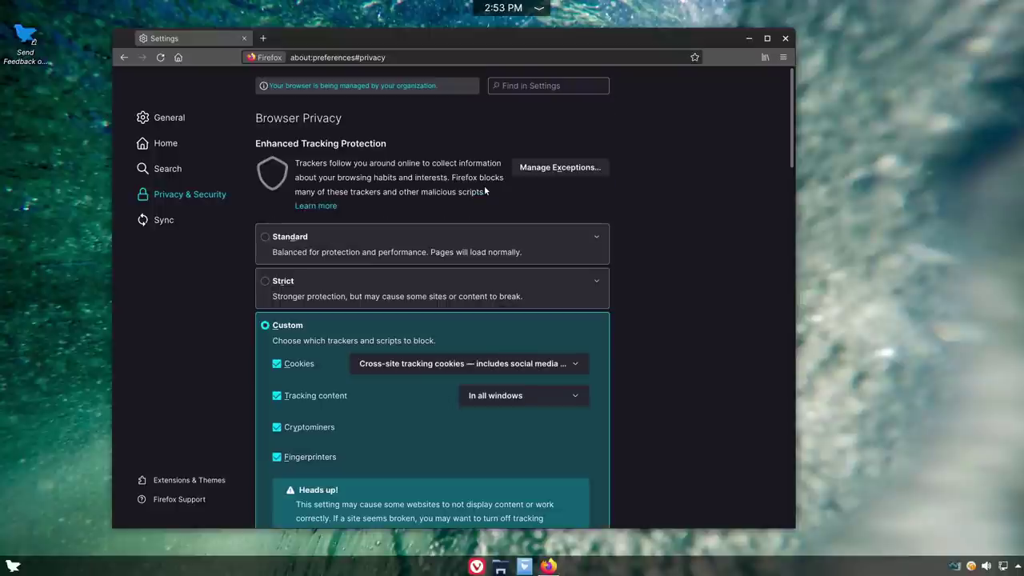
left_click(785, 39)
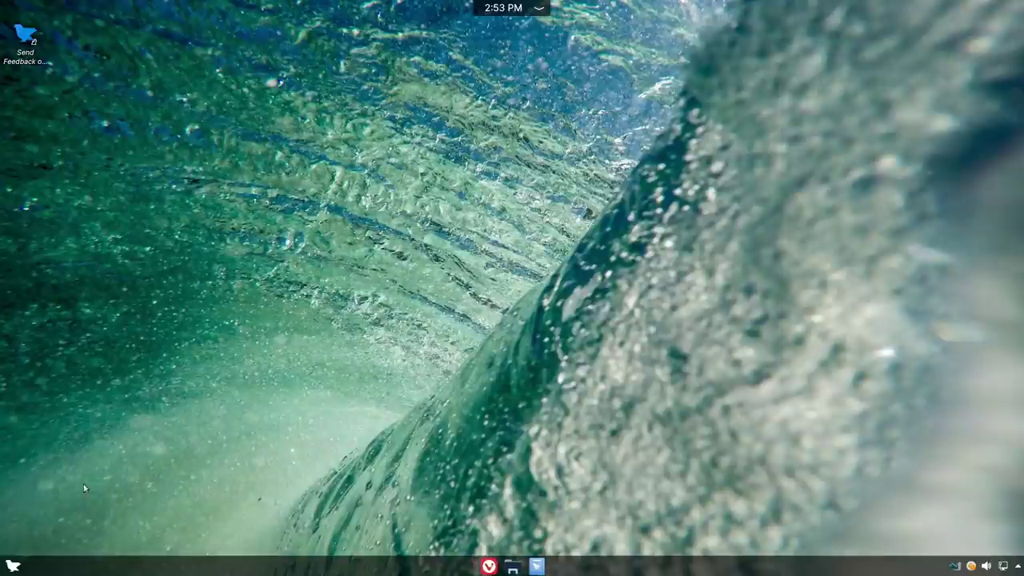
- Browse the Multimedia, Office, Science & Math, Settings and System categories, then launch Welcome Screen
left_click(14, 566)
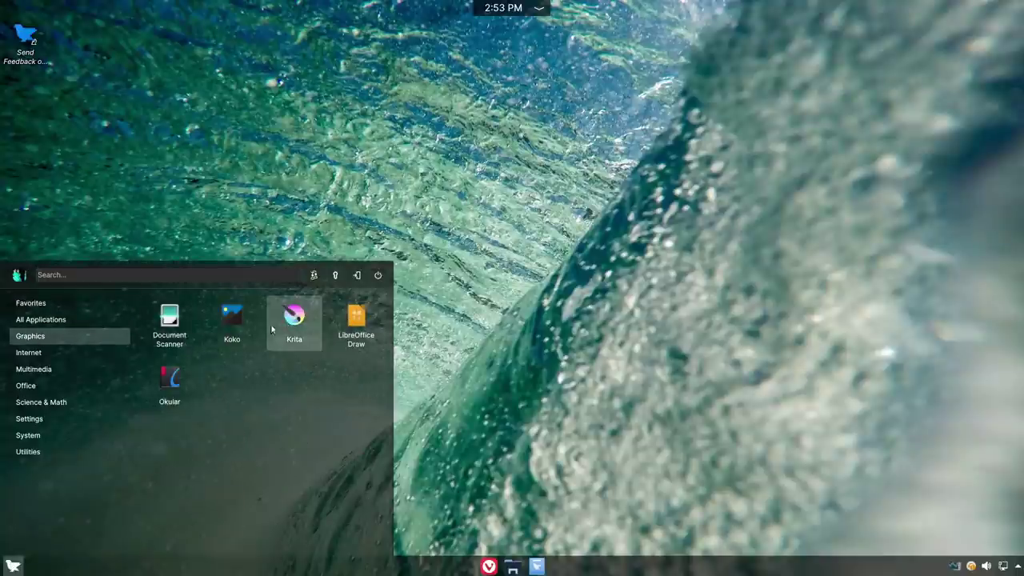
mouse_move(17, 356)
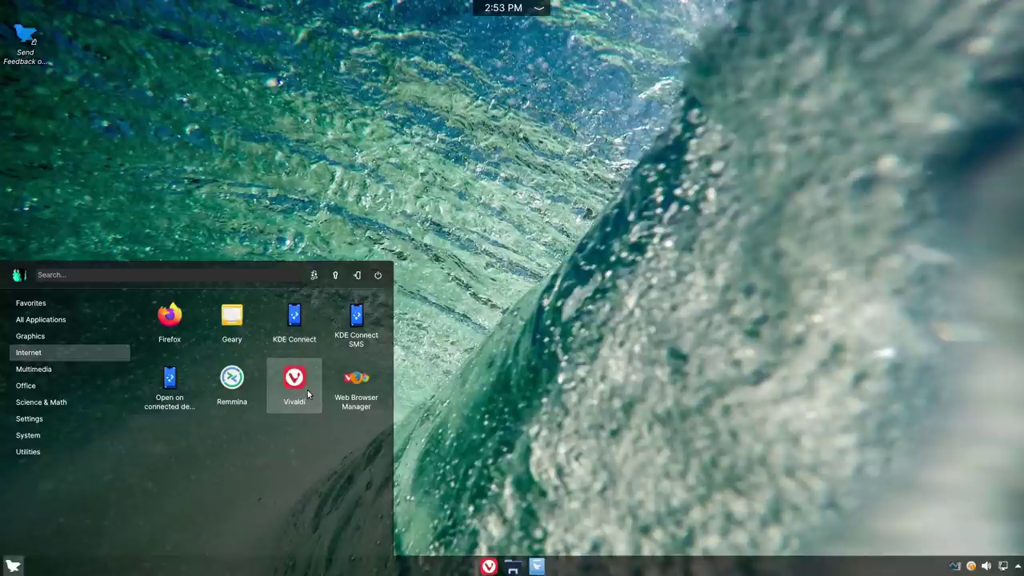
left_click(40, 370)
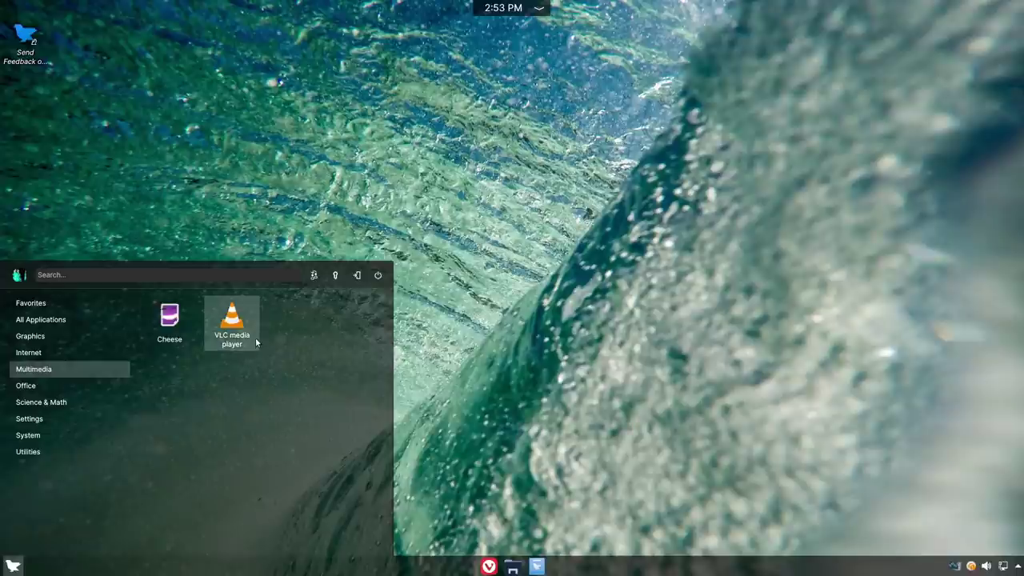
left_click(35, 391)
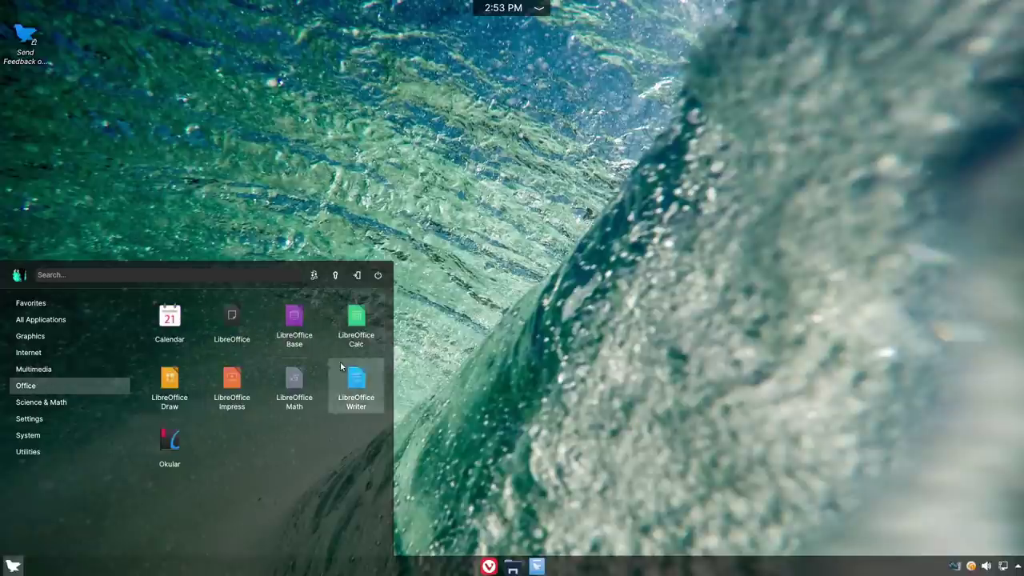
left_click(63, 404)
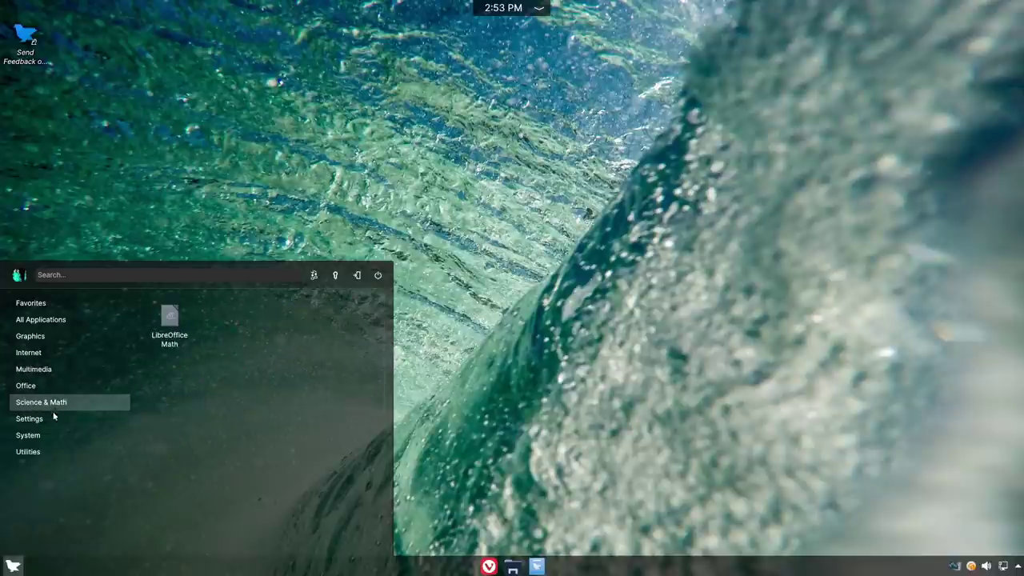
left_click(47, 419)
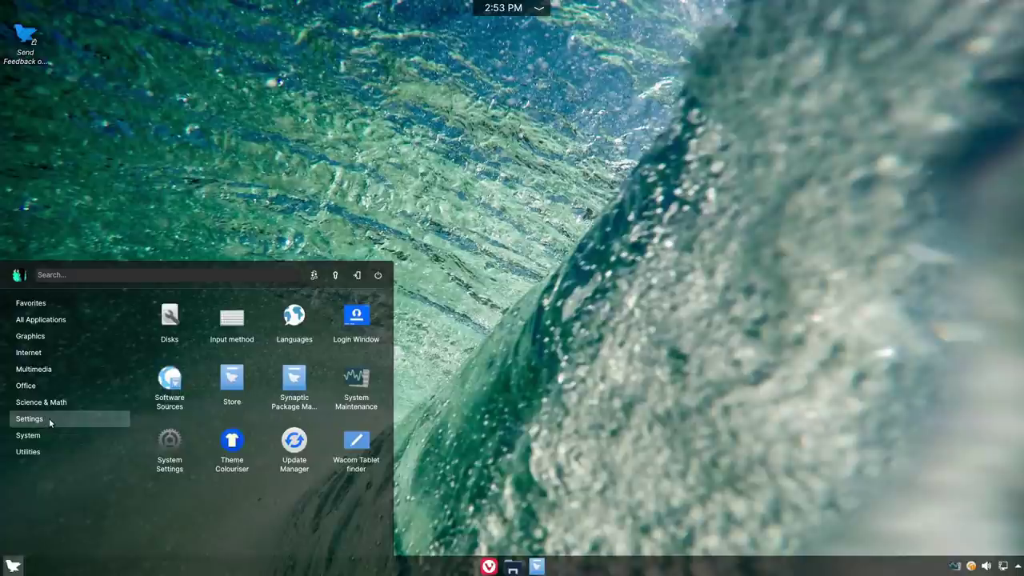
left_click(40, 435)
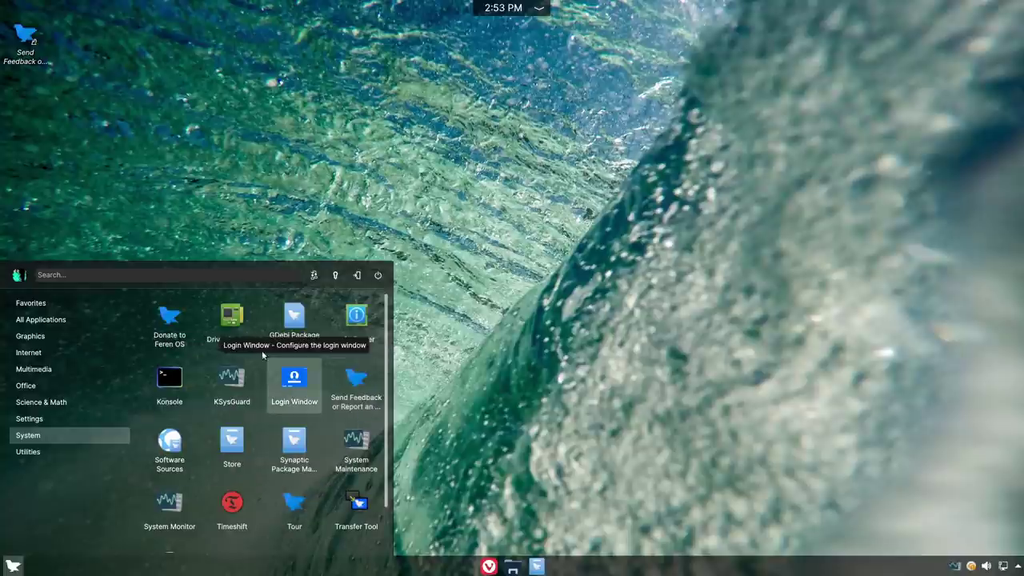
scroll(294, 444, "down", 1)
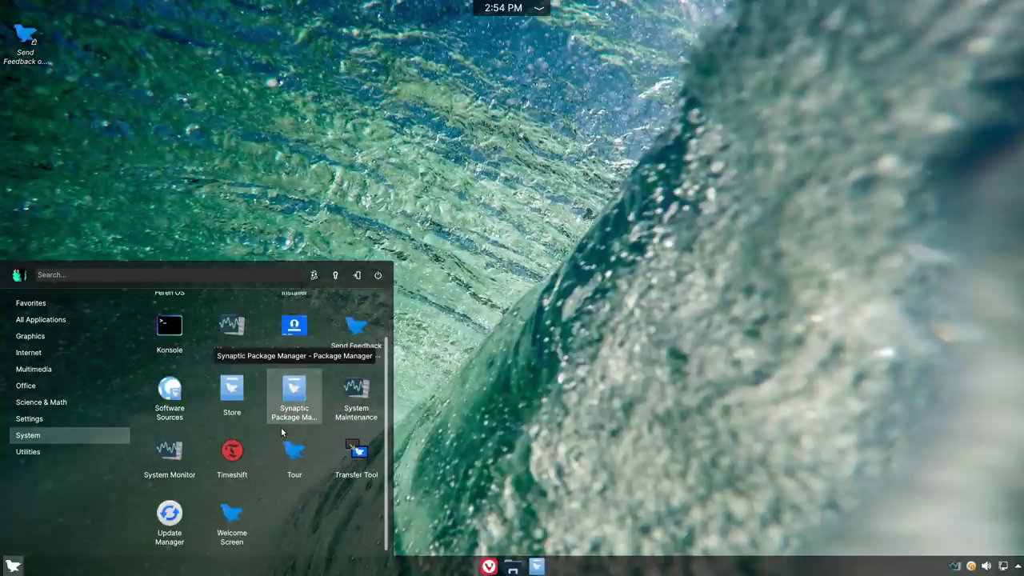
left_click(232, 520)
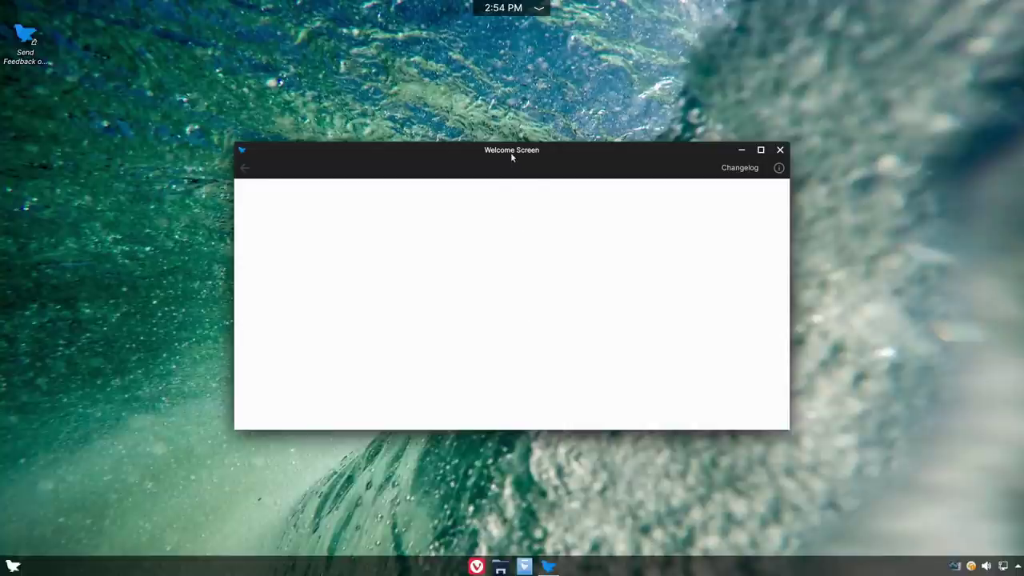
- Move the Welcome Screen and show its install choices, Store (inc. Flatpak Apps) and Snap Apps
left_click_drag(512, 158, 519, 136)
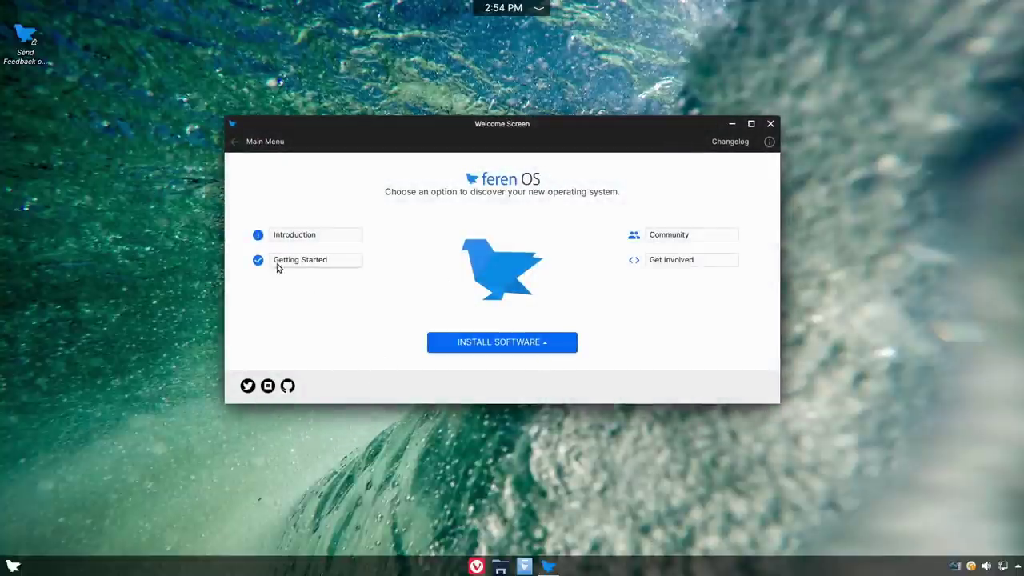
left_click(550, 344)
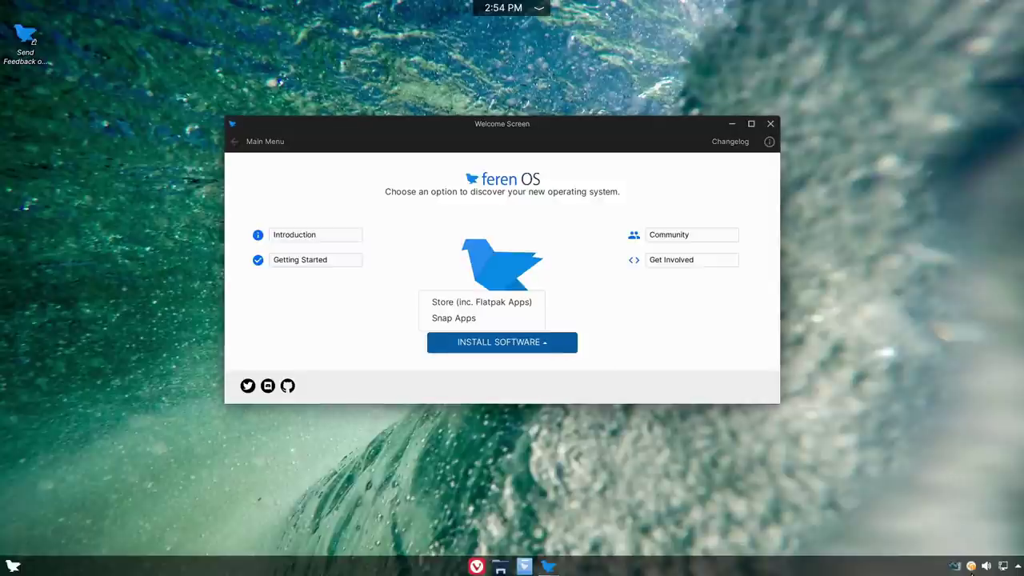
left_click(972, 566)
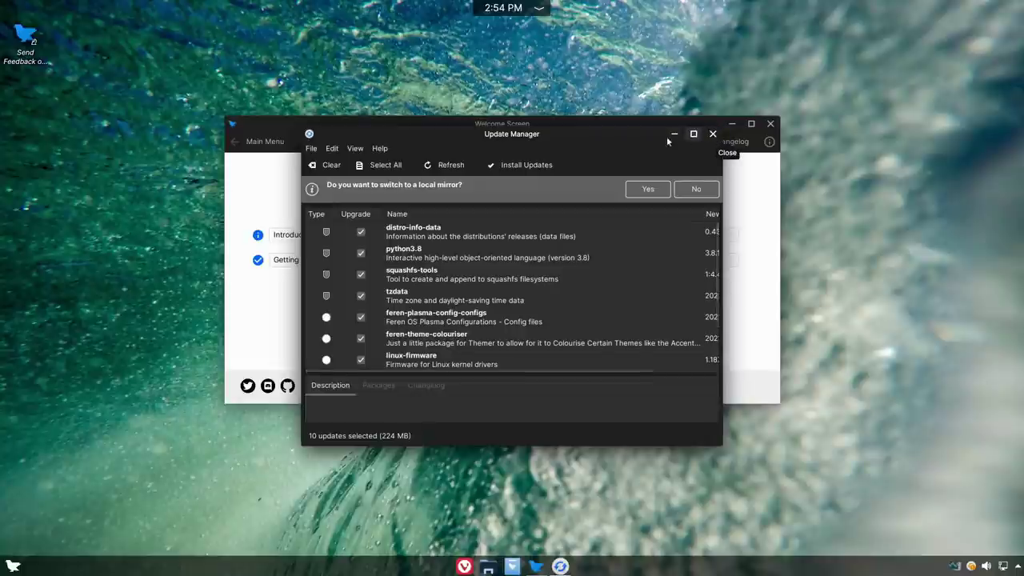
- View Linux Kernels, showing 5.11.0-37-generic active until February 2022, then close the list
left_click(356, 148)
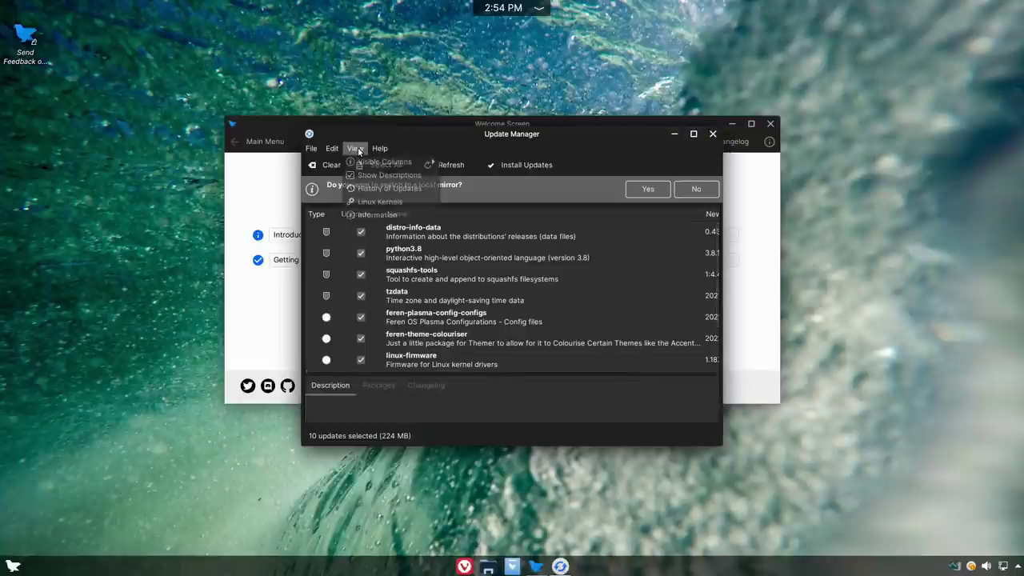
left_click(380, 200)
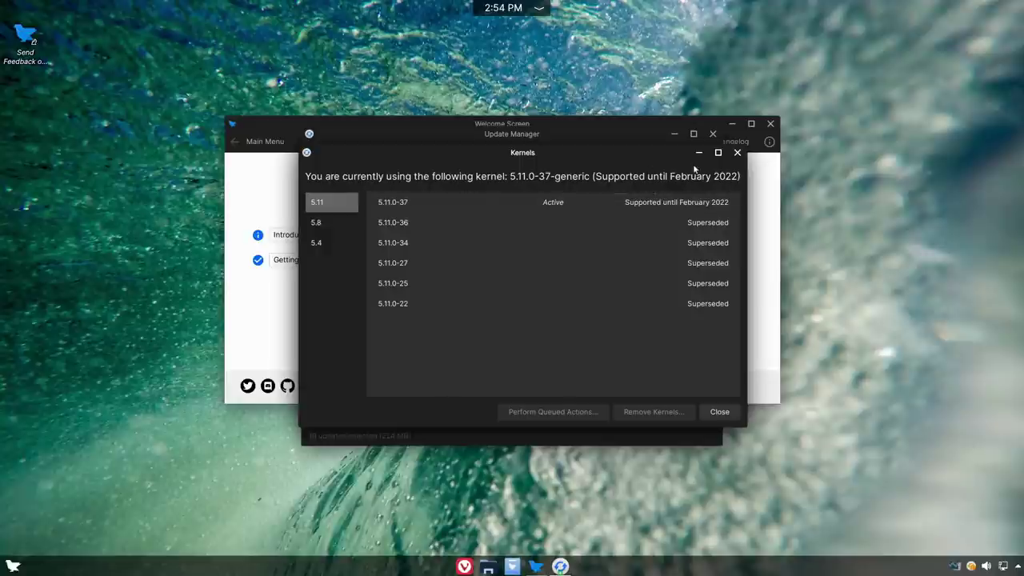
left_click(737, 152)
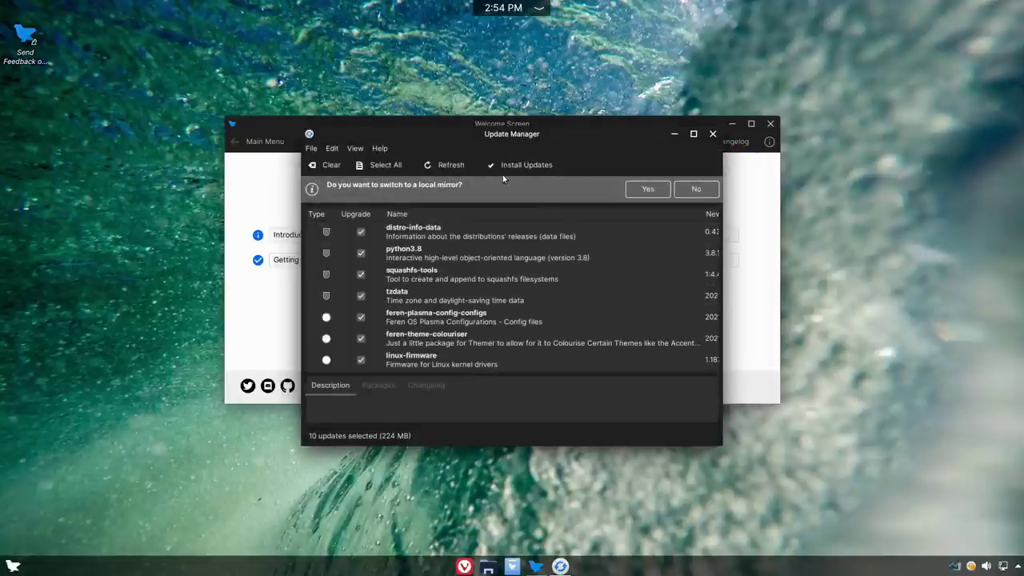
scroll(485, 293, "down", 1)
scroll(488, 298, "up", 1)
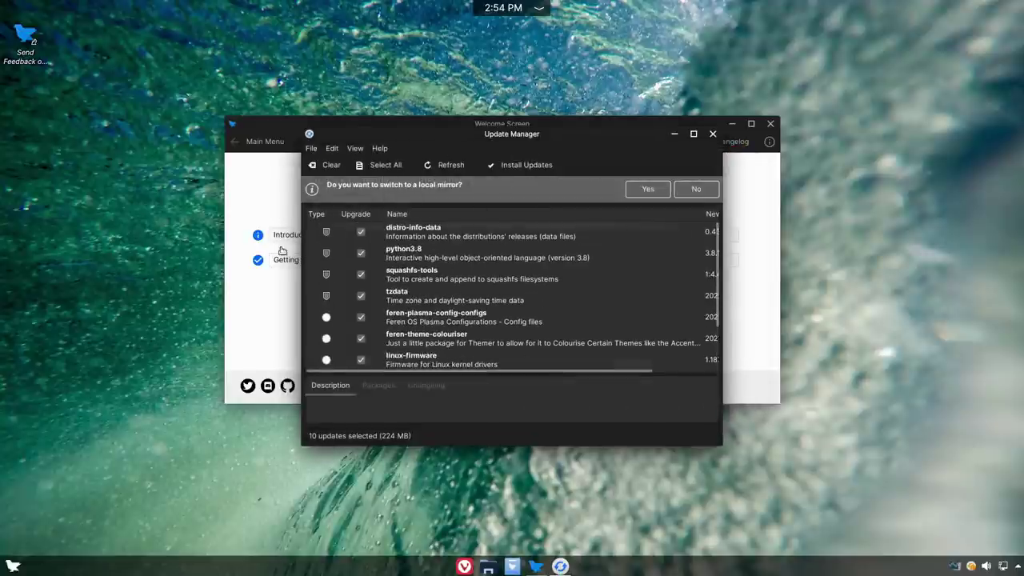
- Close Update Manager, search the Store for 'firefox' (Firefox rated 4.3), then close the Store
left_click(713, 134)
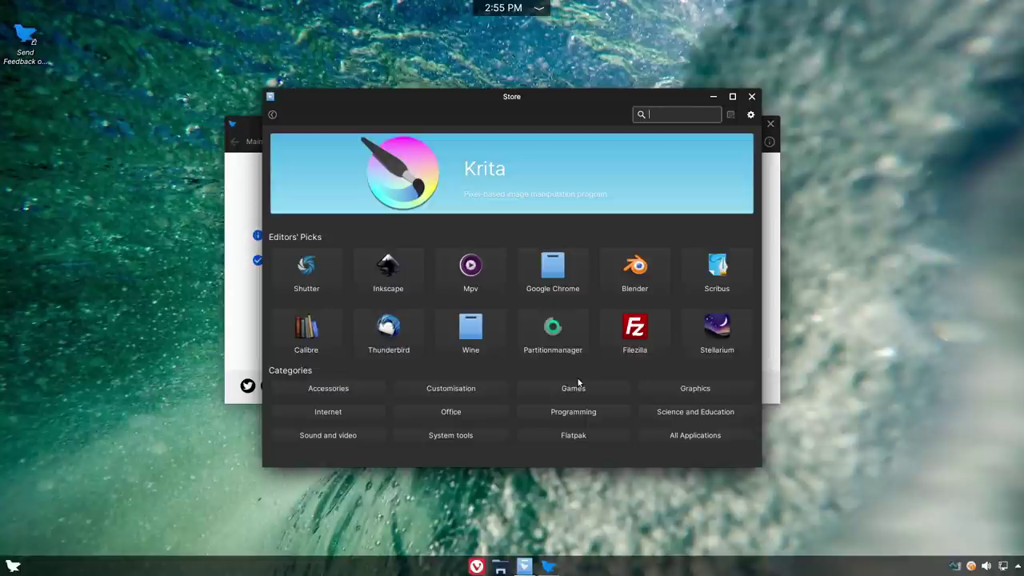
type("firefox")
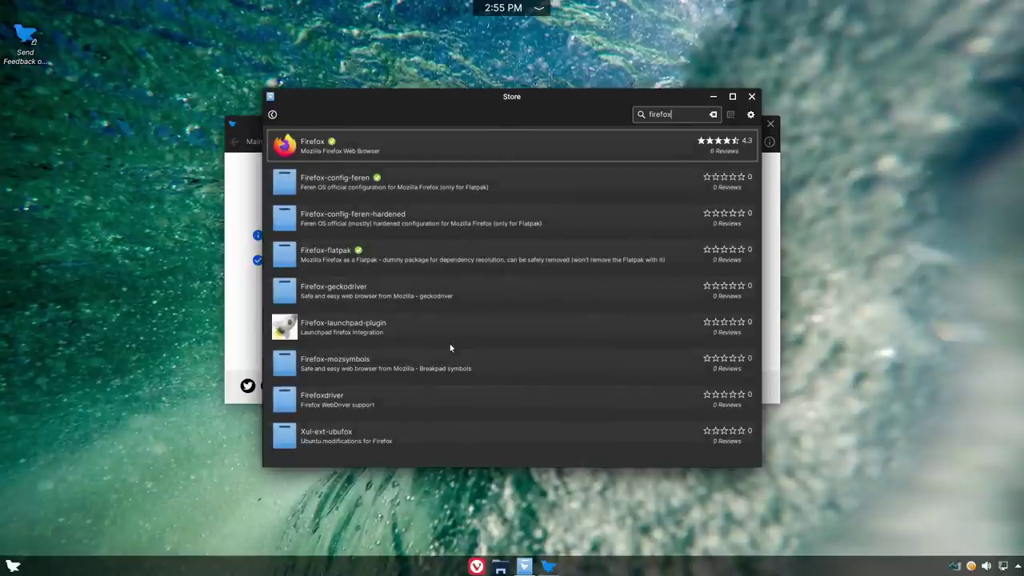
left_click(751, 97)
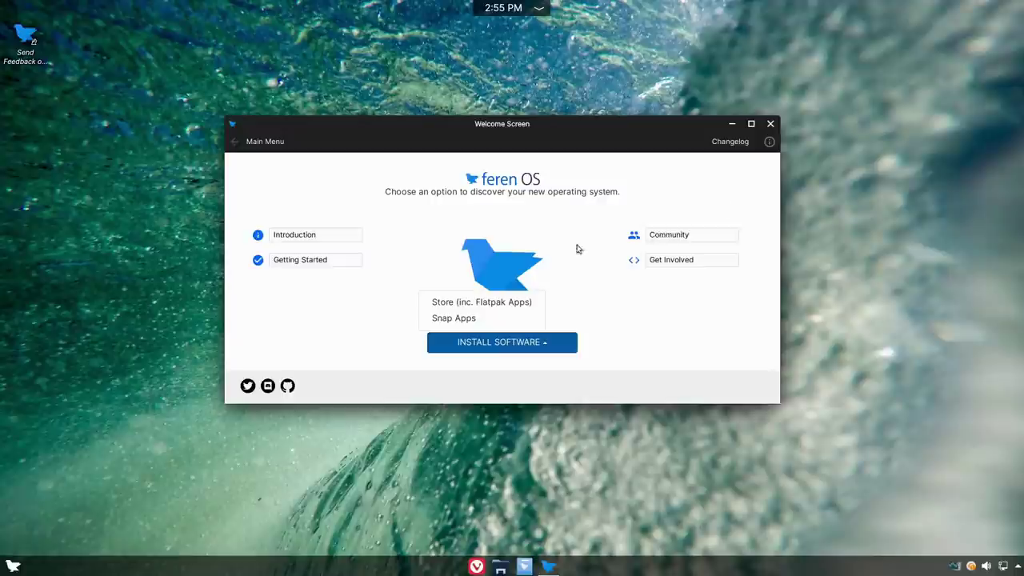
- Pick Snap Apps, decline the Snap Support install, then close the Welcome Screen
left_click(450, 320)
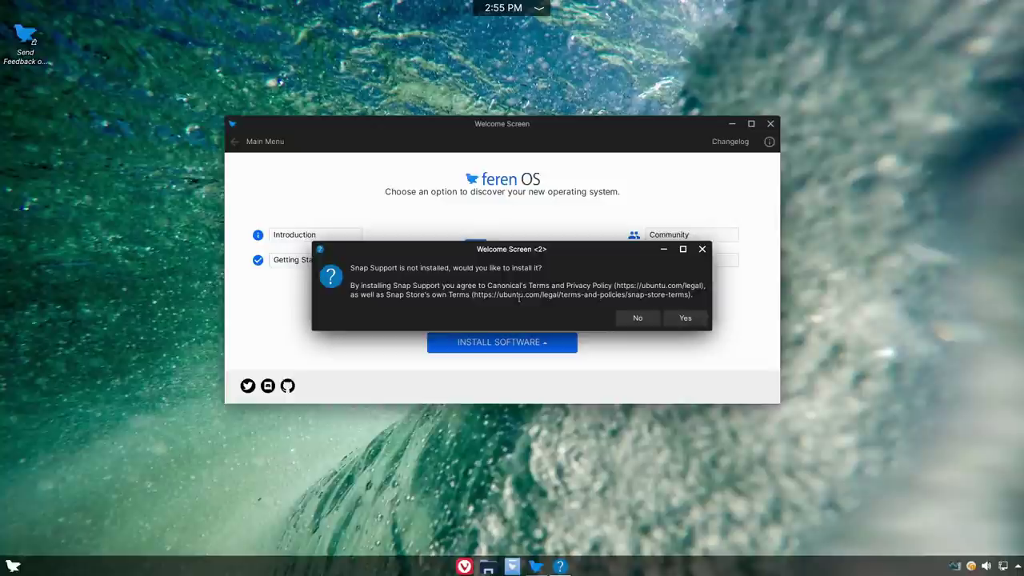
left_click(621, 318)
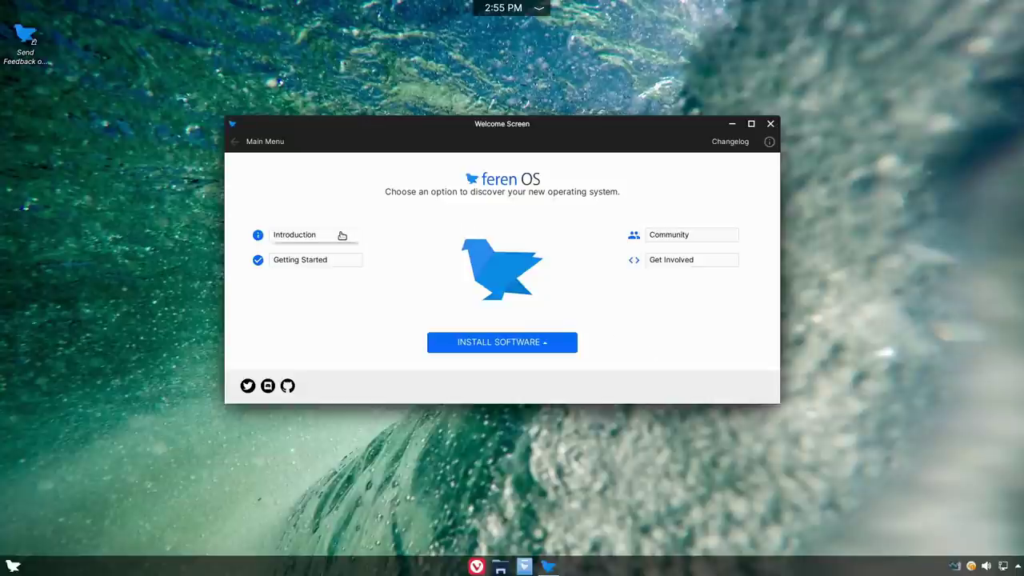
left_click(549, 349)
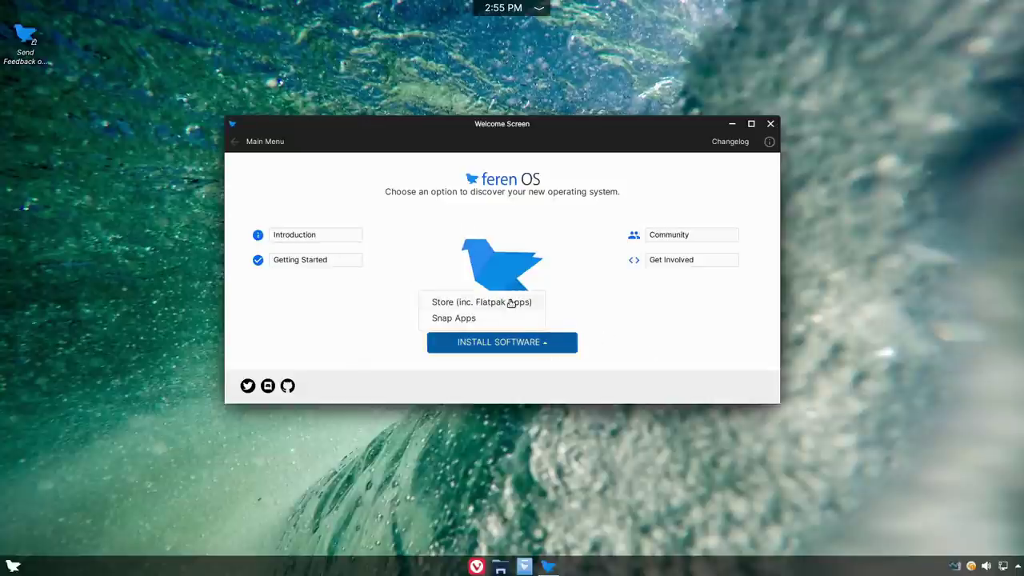
left_click(637, 320)
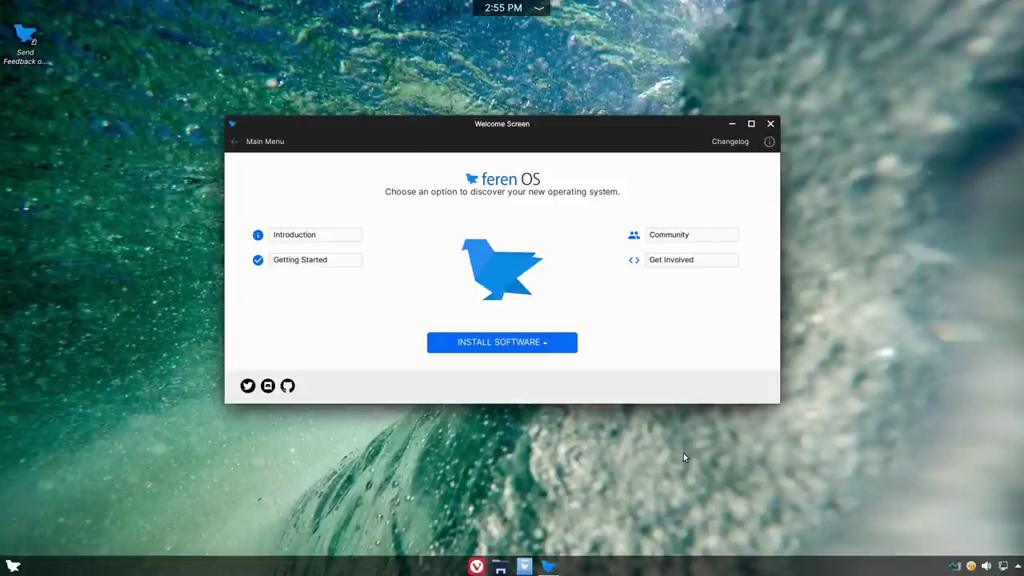
left_click(770, 125)
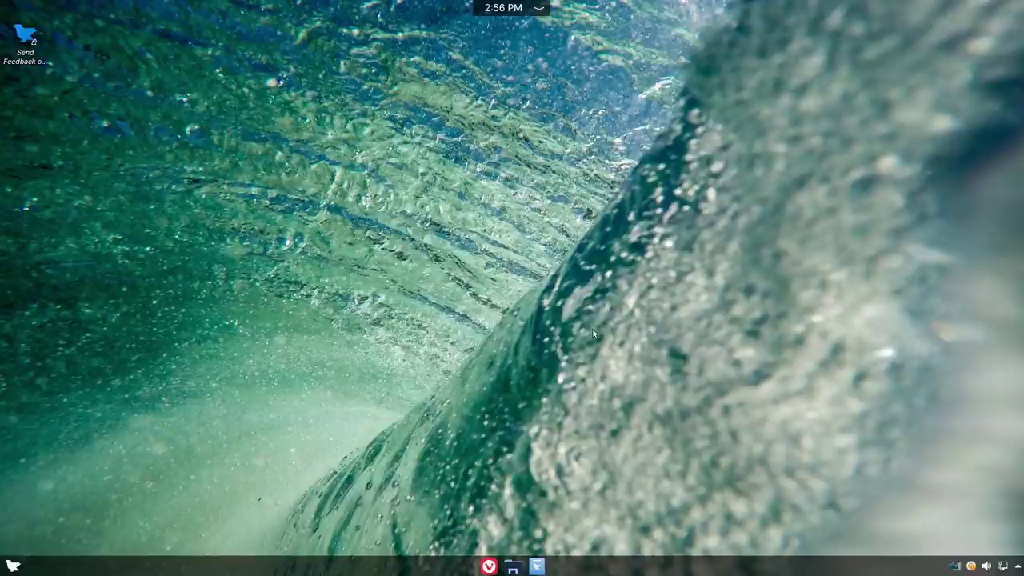
left_click(12, 565)
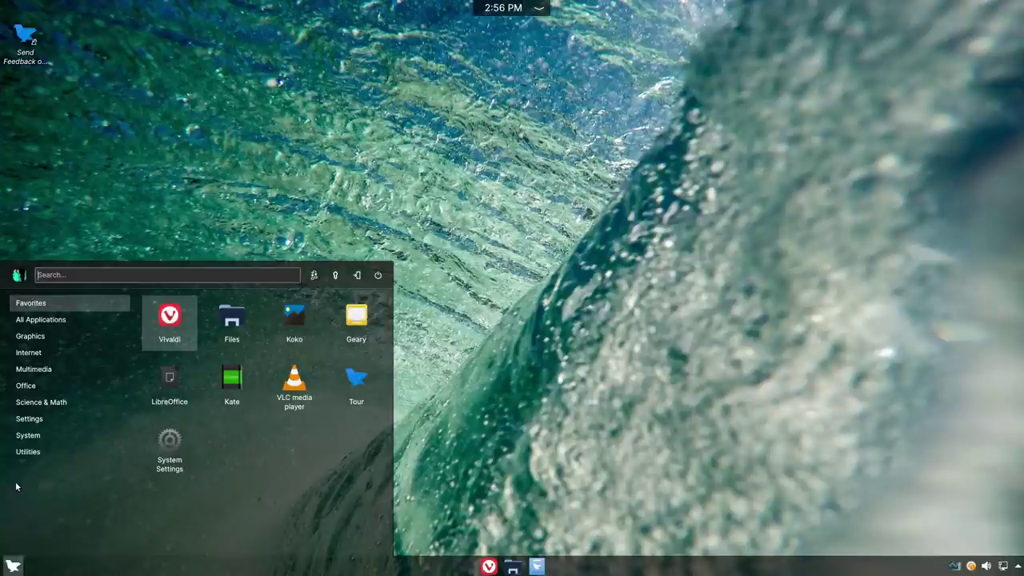
left_click(51, 320)
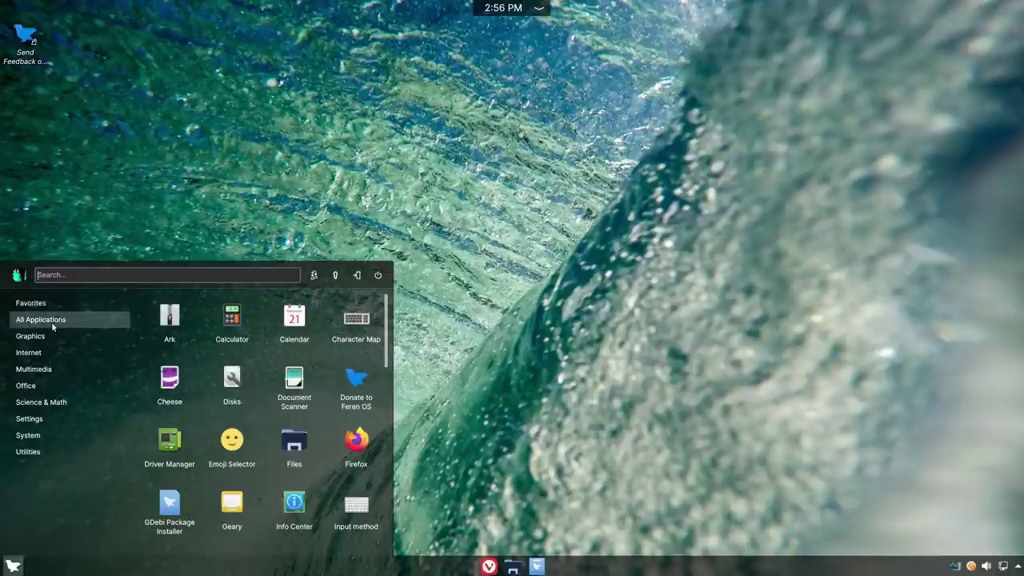
mouse_move(52, 452)
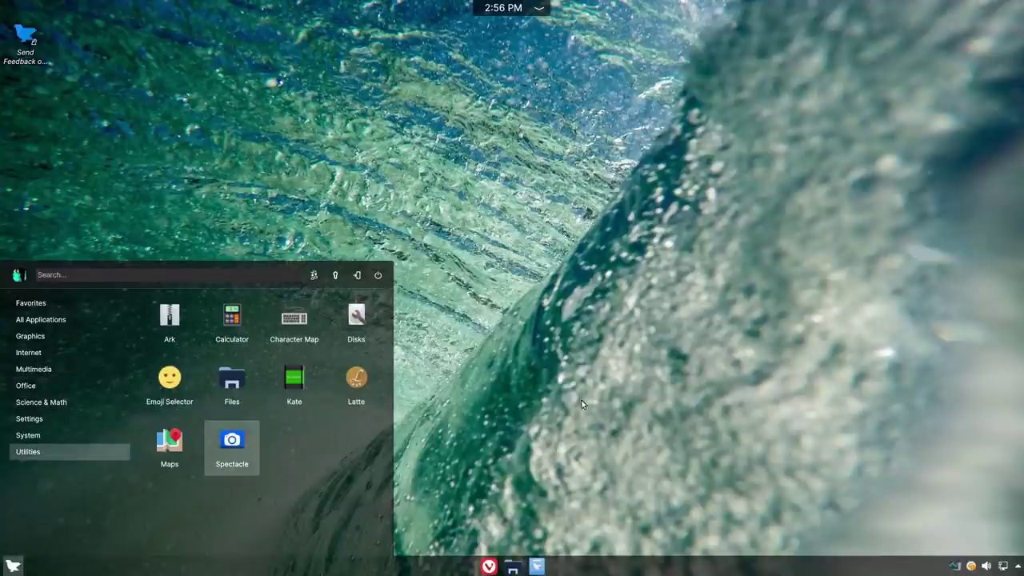
left_click(624, 384)
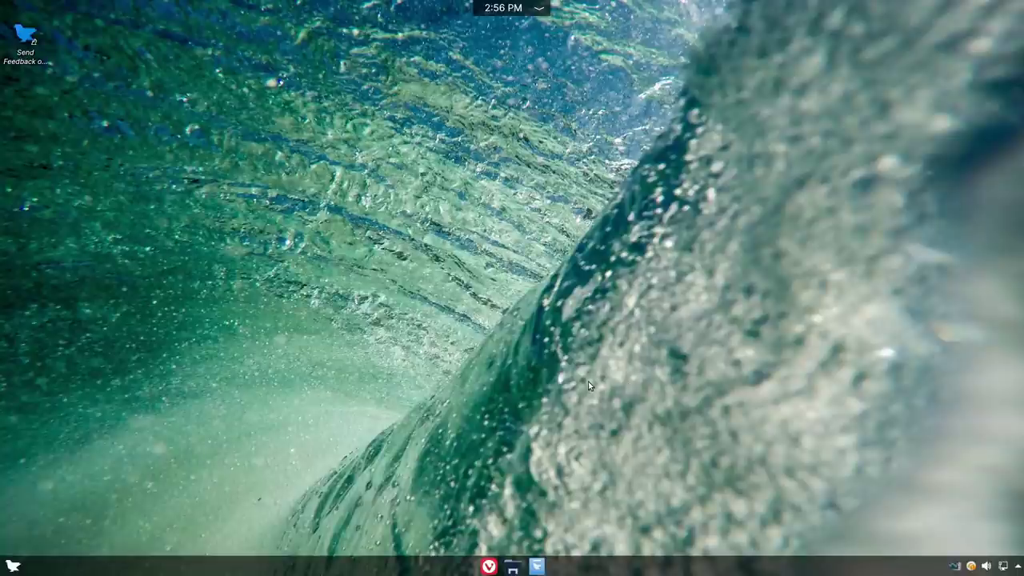